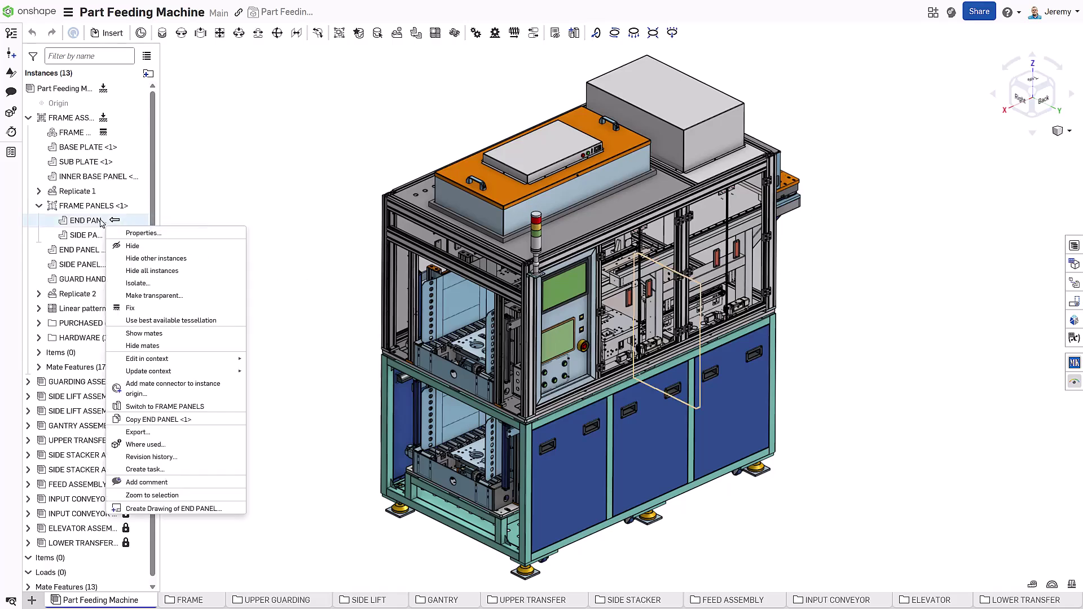
- Edit the end panel in the assembly's context and start a sketch on the end face of the upper cross rail, viewed normal to it
{"action": "mouse_move", "coordinate": [196, 364]}
{"action": "left_click", "coordinate": [267, 361]}
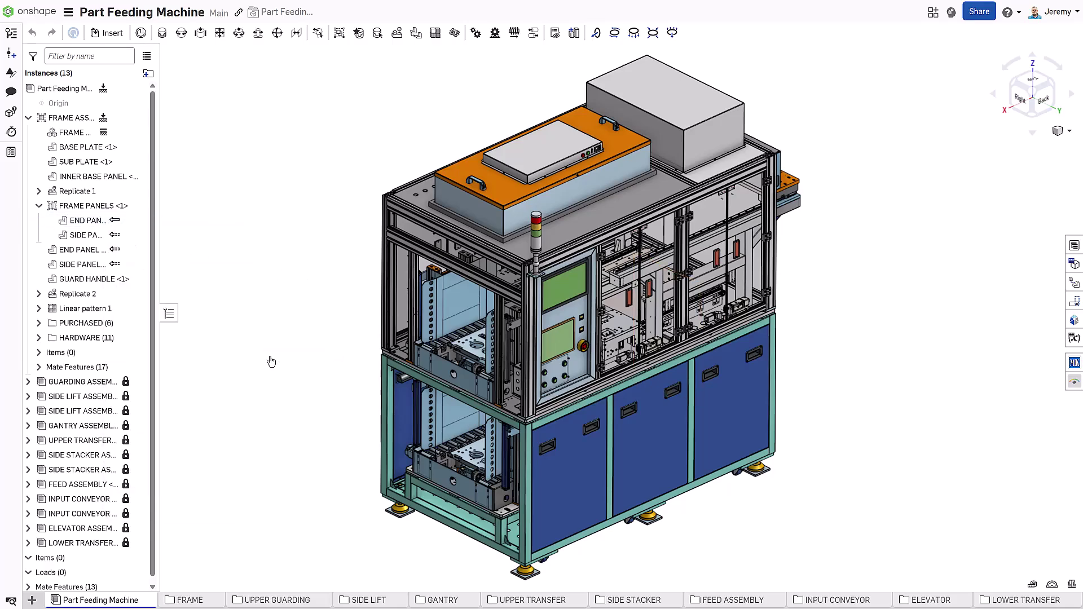
{"action": "key", "text": "s"}
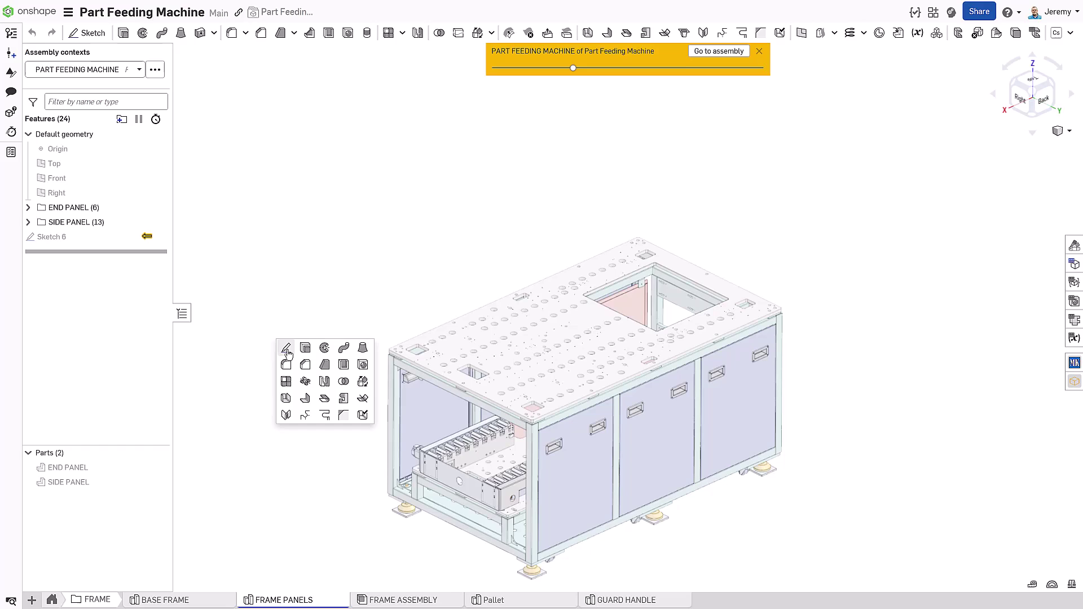
{"action": "left_click", "coordinate": [287, 350]}
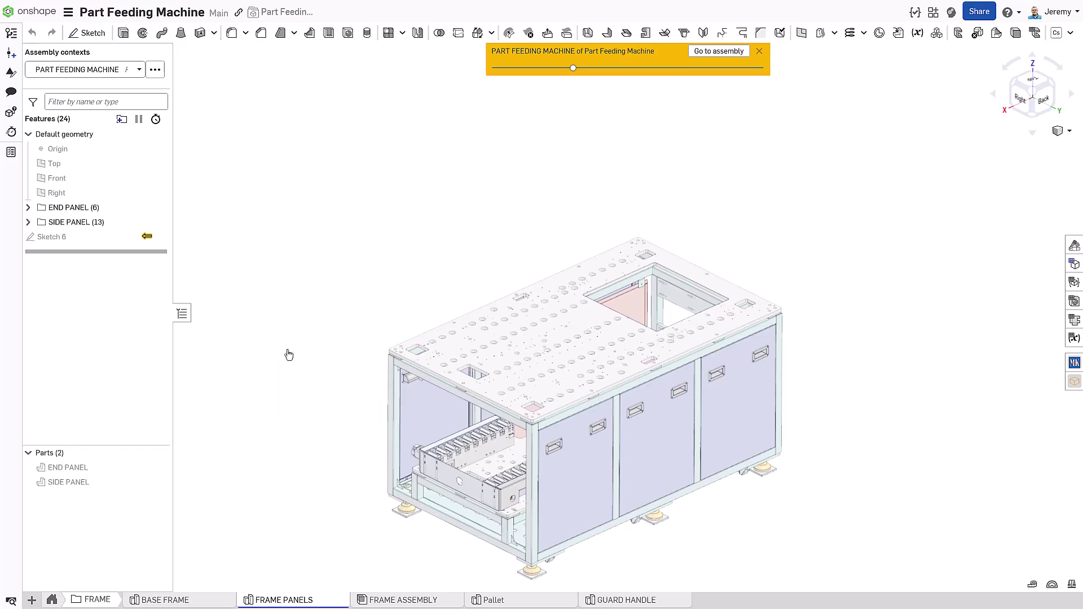
{"action": "left_click", "coordinate": [413, 382]}
{"action": "key", "text": "n"}
{"action": "key", "text": "f"}
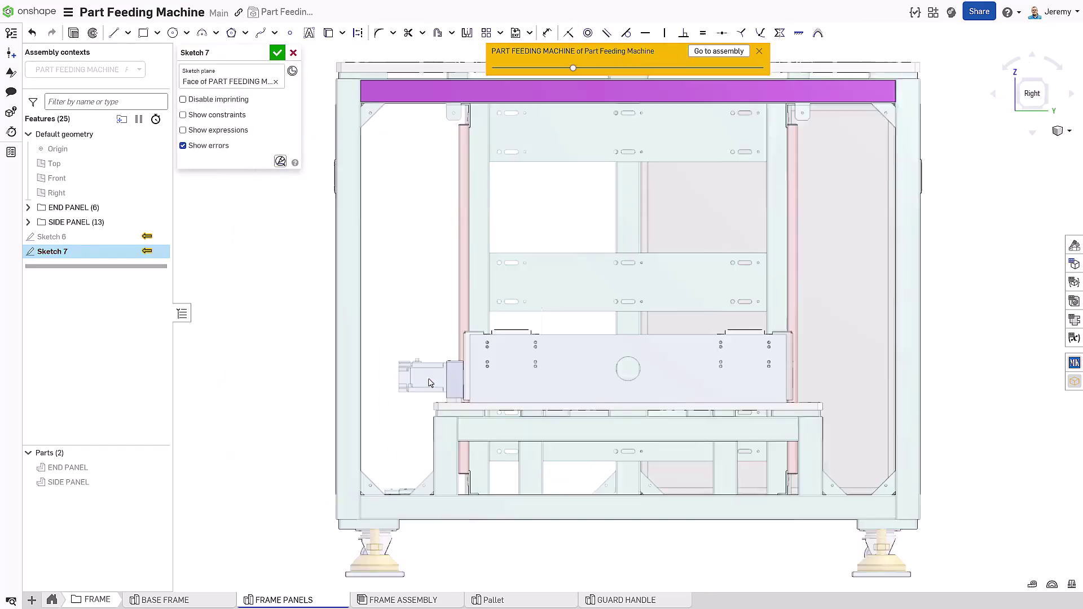
- Project the frame post, lower rail, support leg, conveyor side and base plate edges into the sketch to outline the feed panel
{"action": "key", "text": "s"}
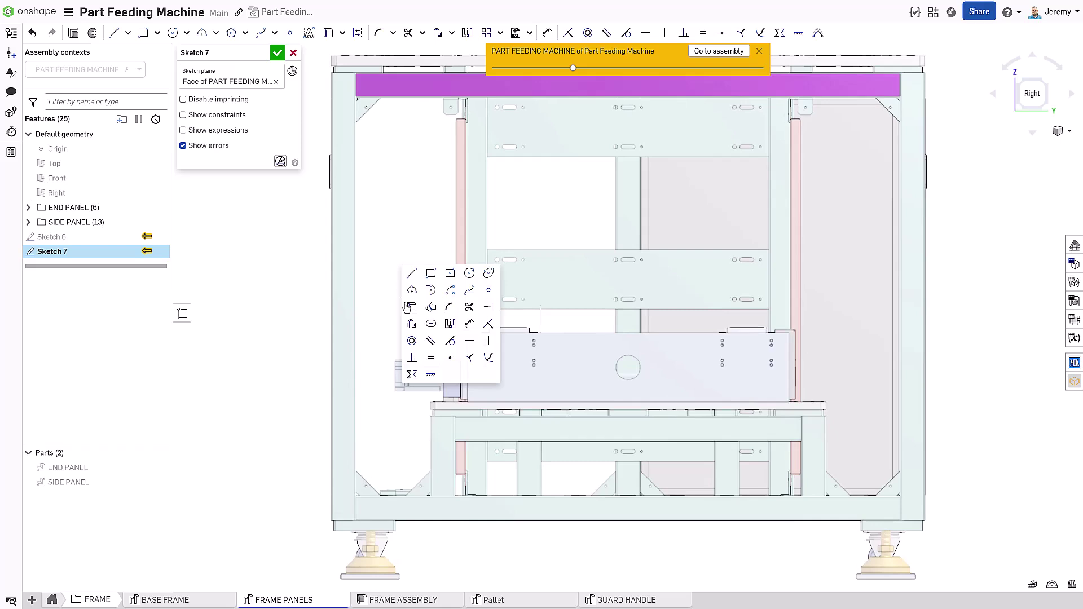
{"action": "left_click", "coordinate": [412, 308]}
{"action": "left_click", "coordinate": [357, 343]}
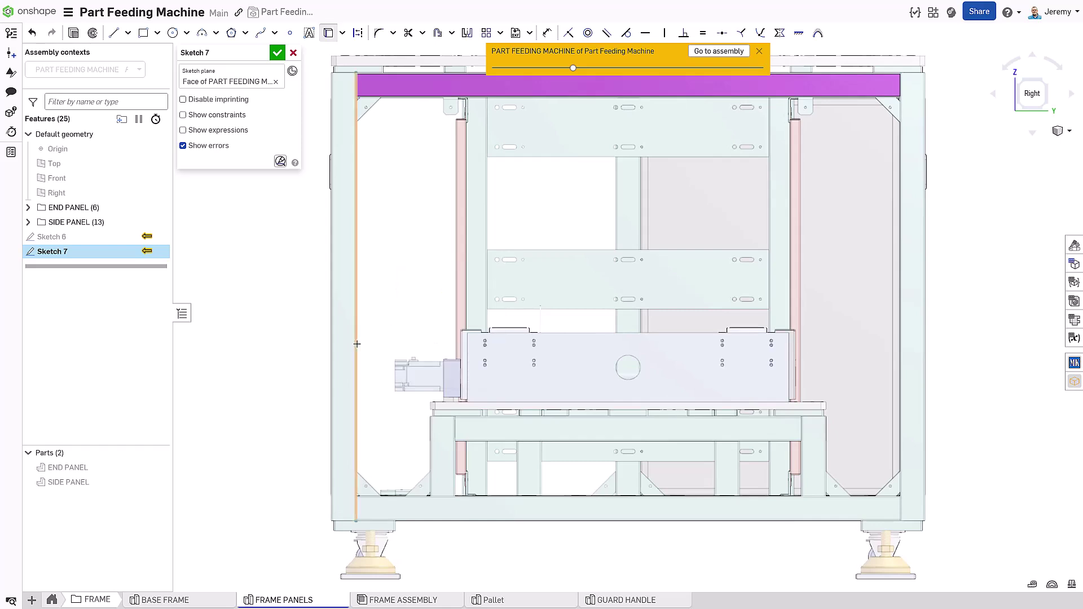
{"action": "left_click", "coordinate": [510, 495]}
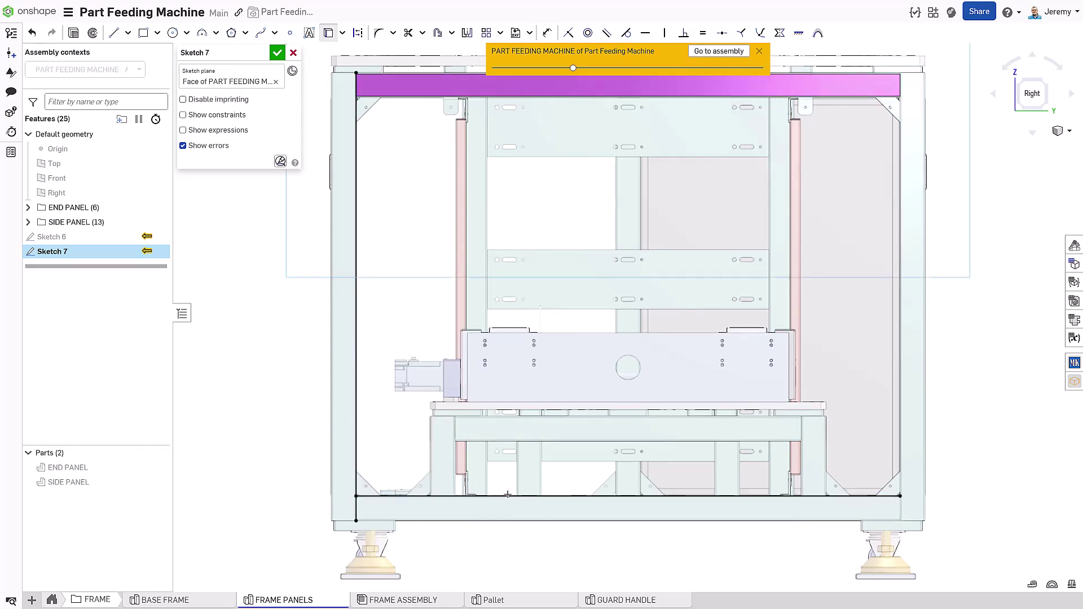
{"action": "left_click", "coordinate": [458, 418]}
{"action": "left_click", "coordinate": [457, 403]}
- Extend the projected conveyor-side and support leg lines to close the notched panel outline, and finish the sketch
{"action": "left_click", "coordinate": [450, 402]}
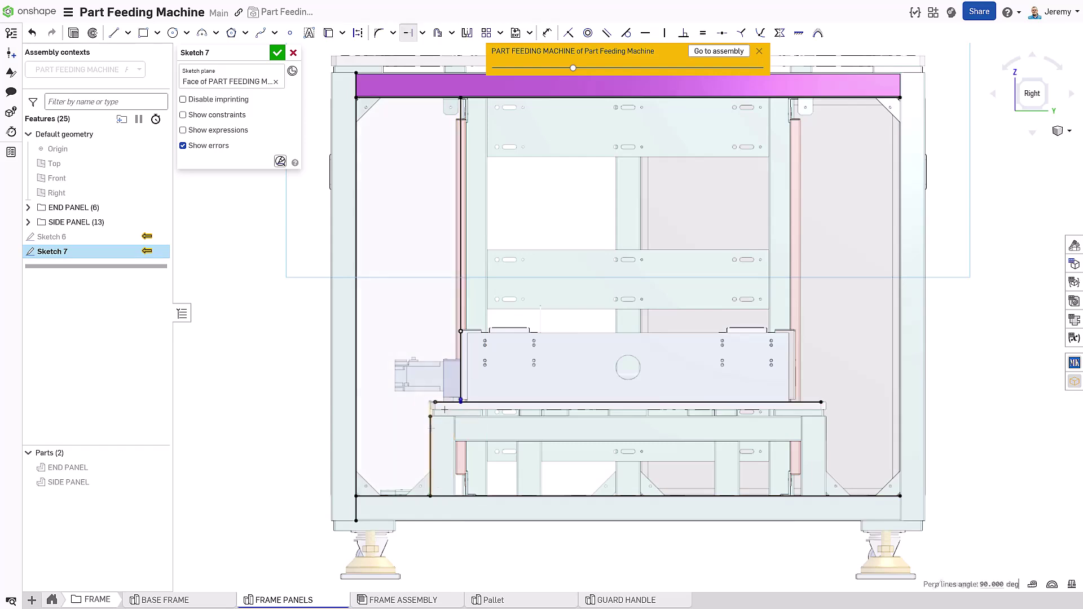
{"action": "left_click", "coordinate": [431, 424]}
{"action": "left_click", "coordinate": [438, 402]}
{"action": "right_click_drag", "start_coordinate": [560, 366], "coordinate": [533, 388]}
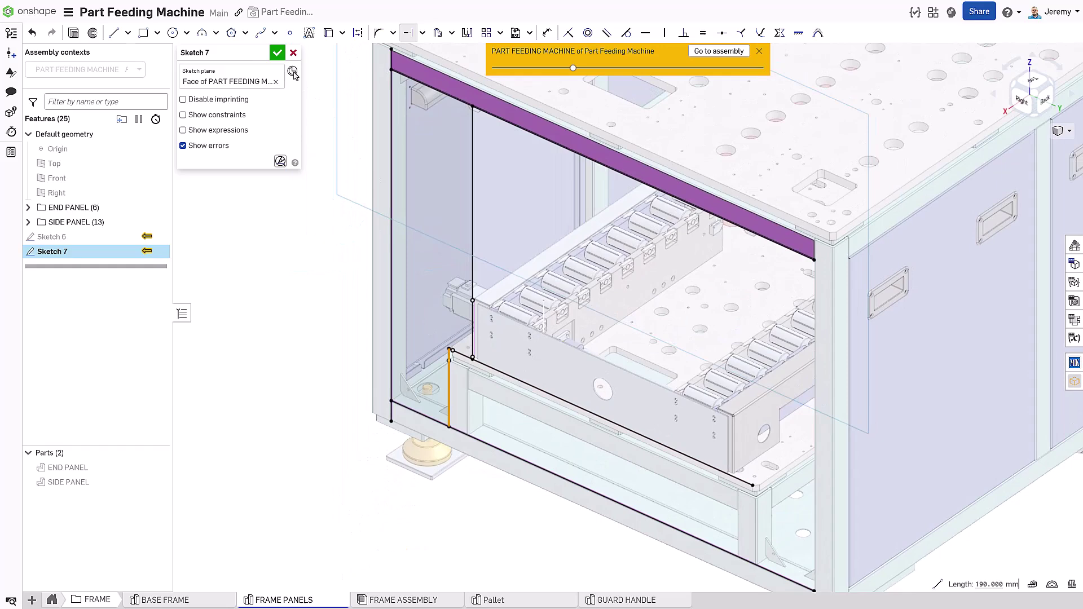
{"action": "left_click", "coordinate": [277, 54]}
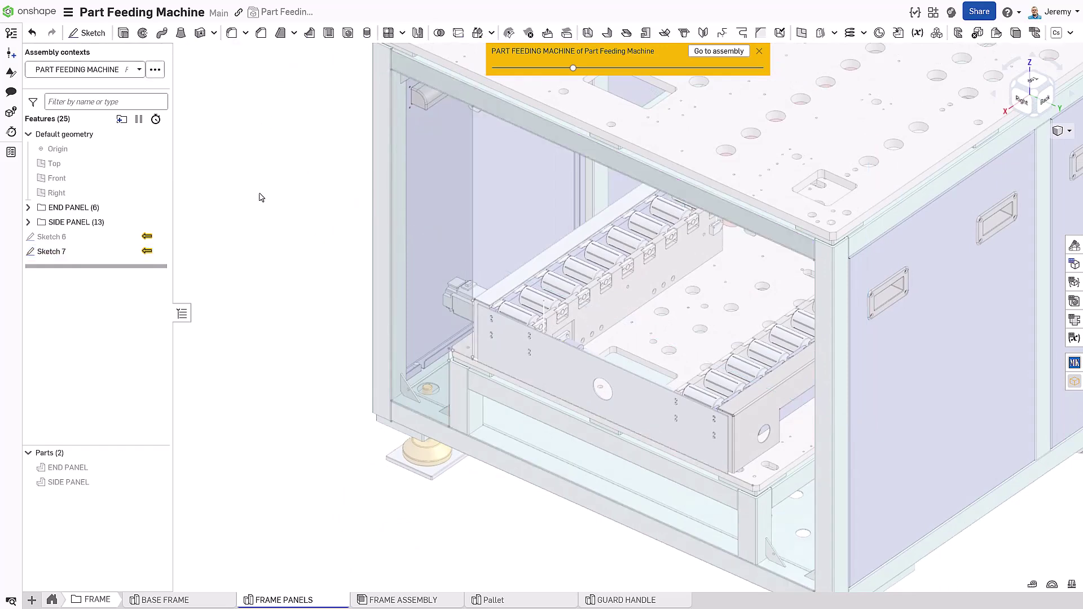
- Thicken the notched sketch region into a 1.5 mm sheet metal model with the thickness direction reversed, named FEED PANEL, LH
{"action": "key", "text": "s"}
{"action": "left_click", "coordinate": [276, 239]}
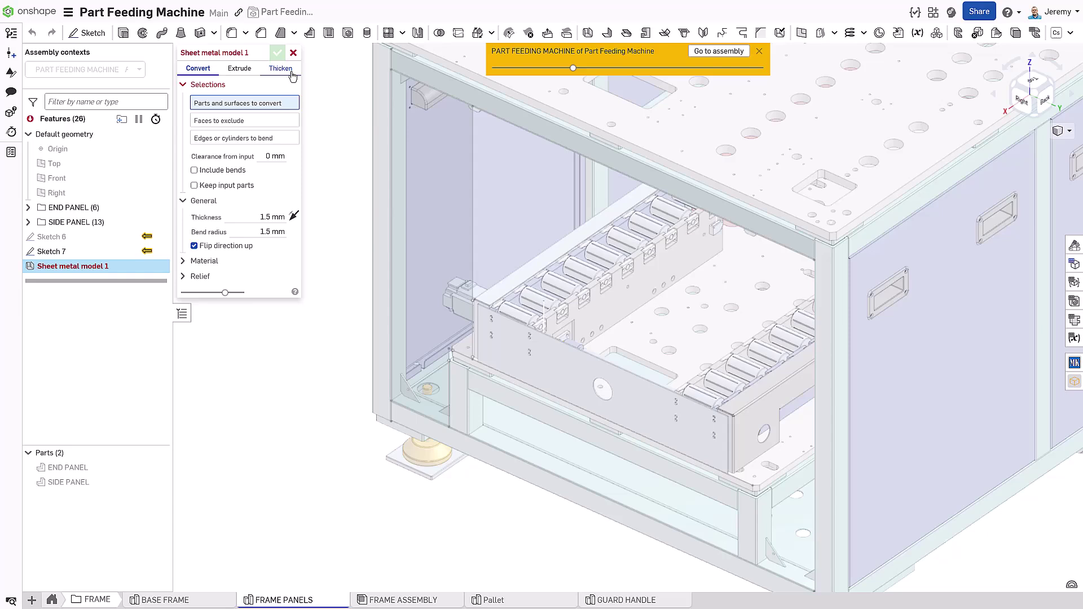
{"action": "left_click", "coordinate": [280, 68]}
{"action": "left_click", "coordinate": [425, 172]}
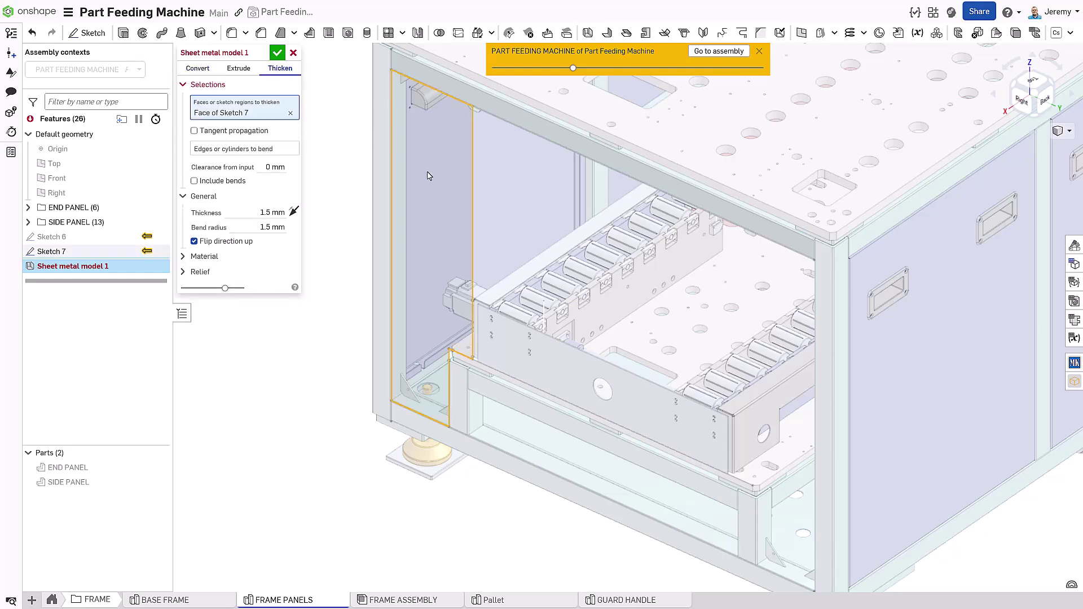
{"action": "left_click", "coordinate": [293, 211]}
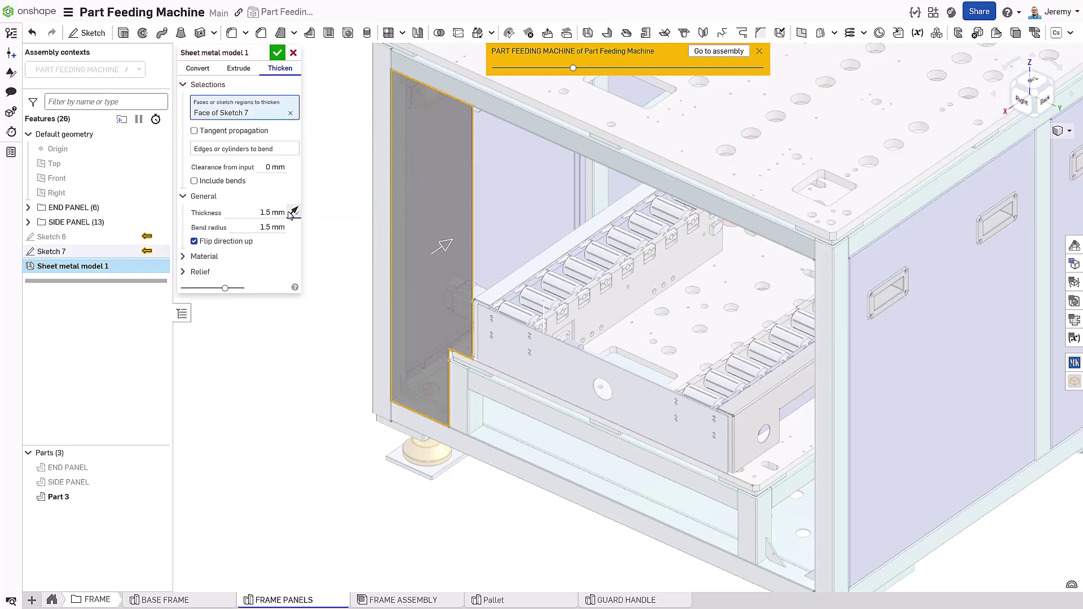
{"action": "left_click", "coordinate": [264, 53]}
{"action": "type", "text": "FEED PANEL, LH"}
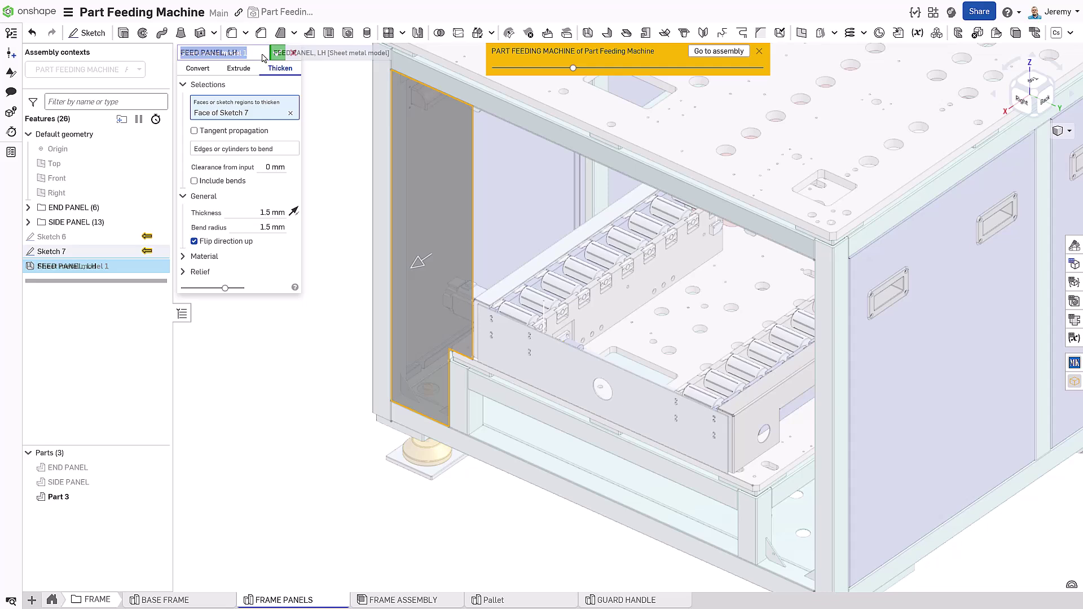
{"action": "left_click", "coordinate": [278, 54]}
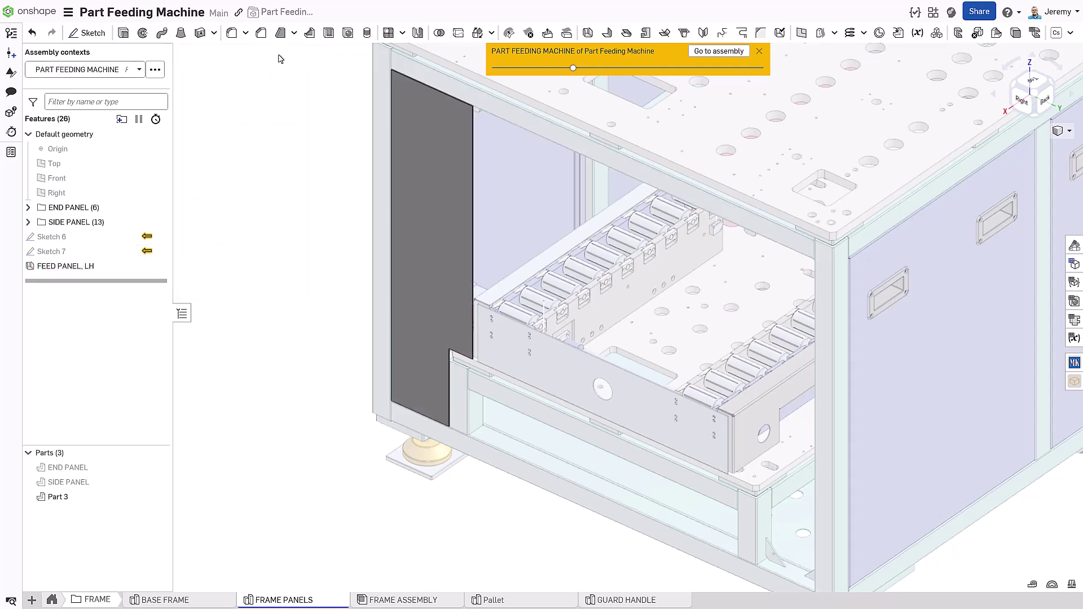
- Set up a 90° flange on the feed panel's inner vertical edge with Outer alignment, ending up to the nearby corner bracket face
{"action": "left_click", "coordinate": [294, 32]}
{"action": "left_click", "coordinate": [311, 99]}
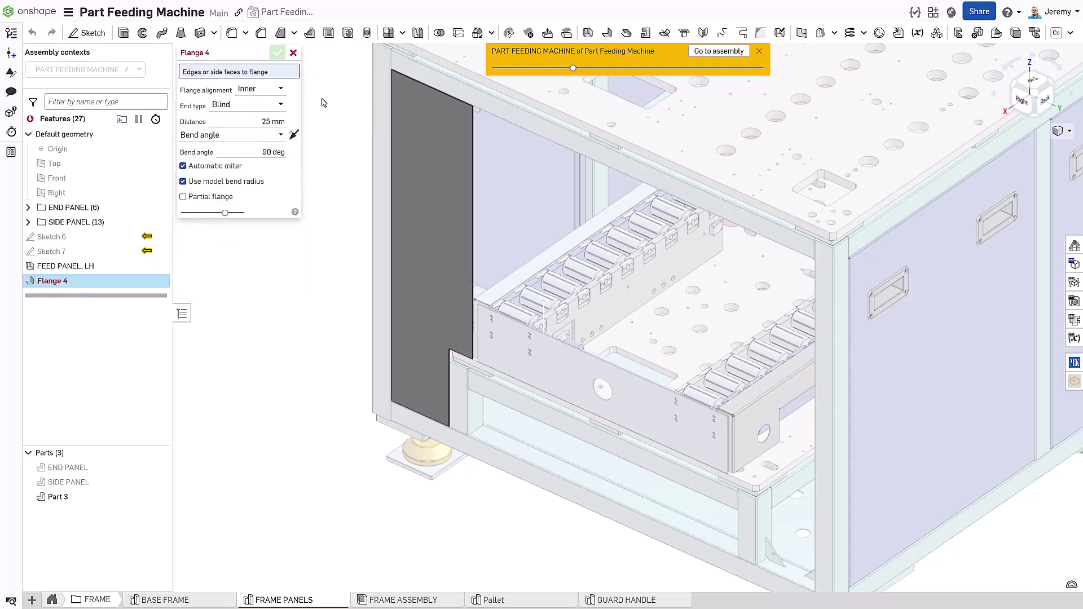
{"action": "left_click", "coordinate": [474, 125]}
{"action": "key", "text": "w"}
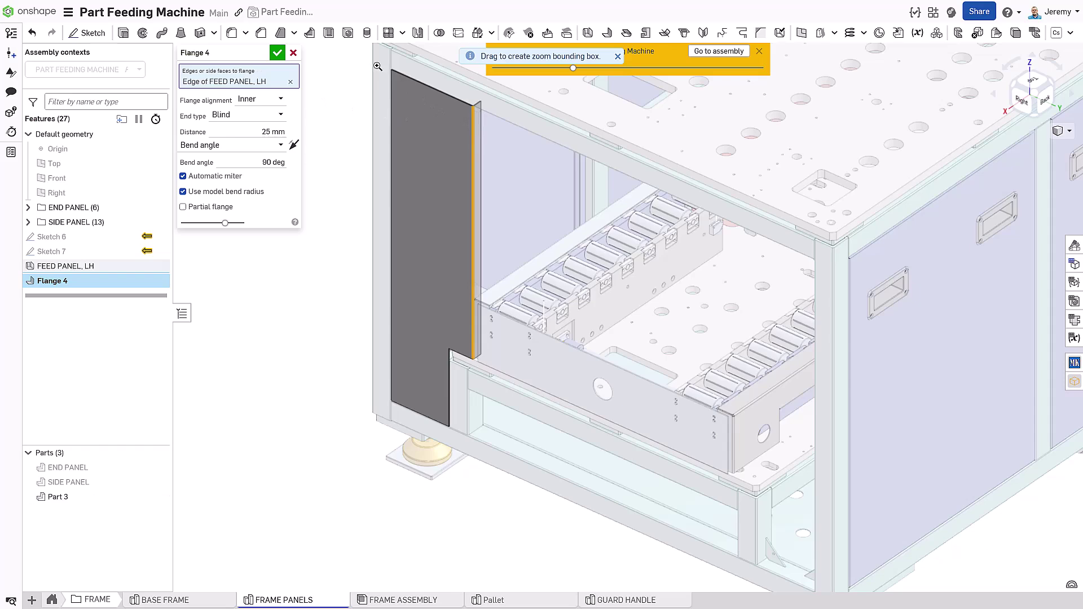
{"action": "left_click_drag", "start_coordinate": [378, 67], "coordinate": [496, 161]}
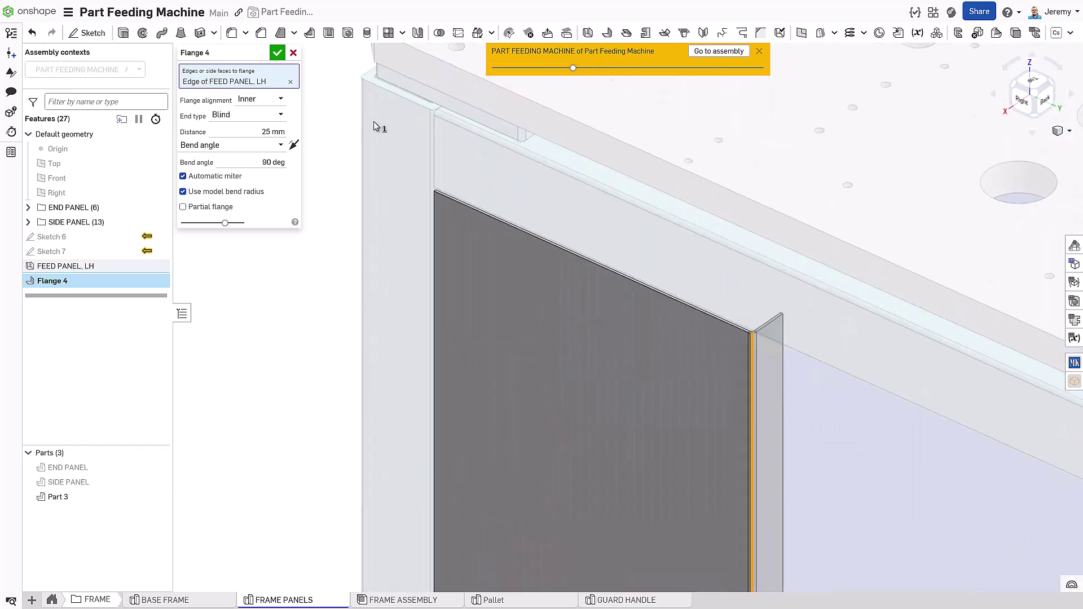
{"action": "left_click", "coordinate": [258, 101]}
{"action": "left_click", "coordinate": [254, 132]}
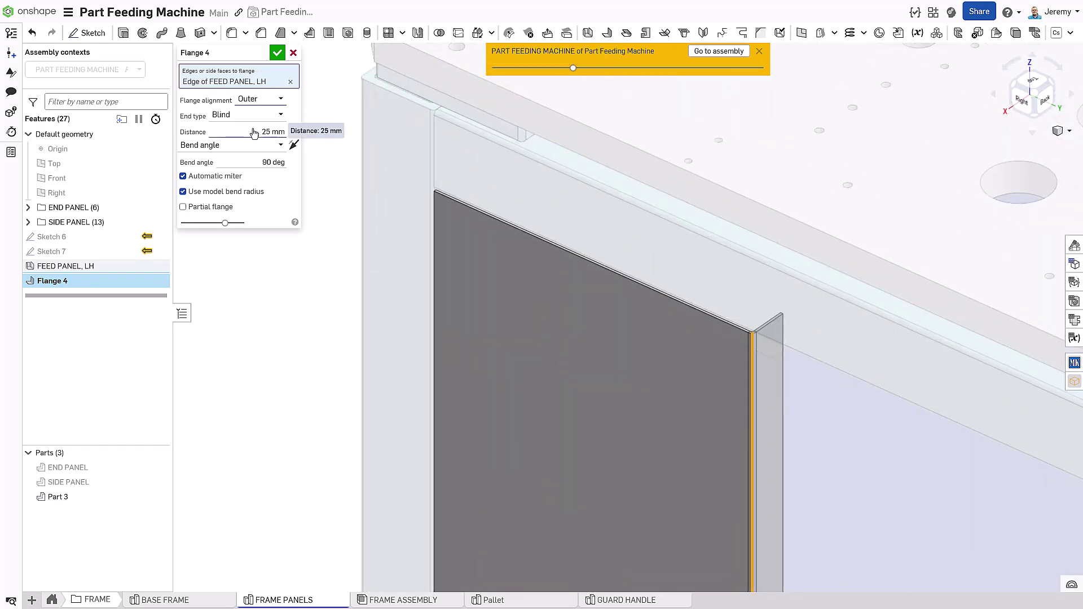
{"action": "left_click", "coordinate": [249, 115]}
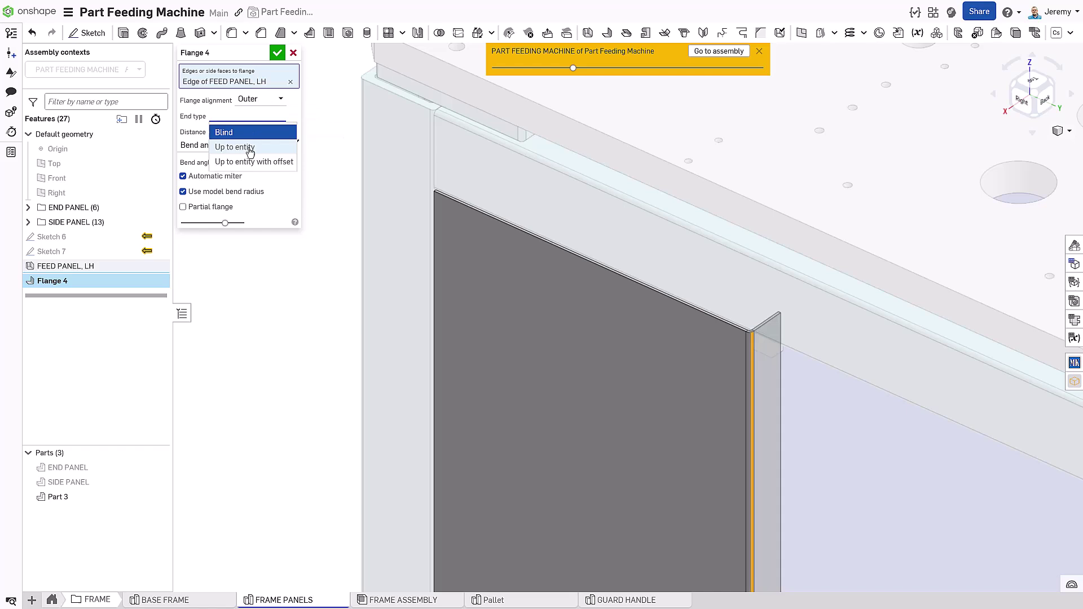
{"action": "left_click", "coordinate": [246, 147]}
{"action": "left_click", "coordinate": [774, 347]}
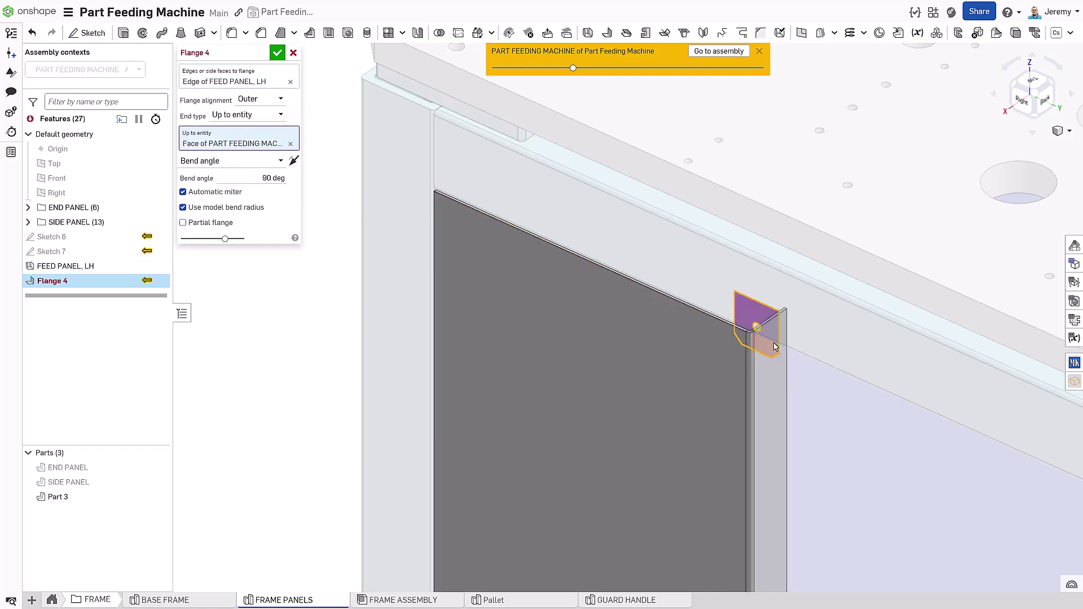
- Show the flat pattern of FEED PANEL, LH beside the model
{"action": "left_click", "coordinate": [1072, 319]}
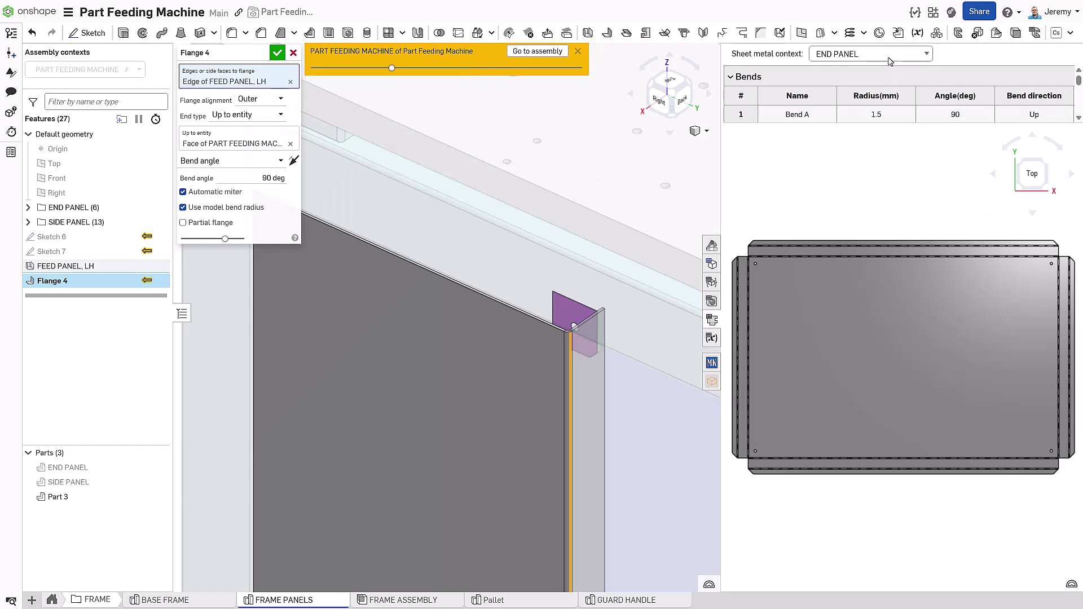
{"action": "left_click", "coordinate": [890, 57]}
{"action": "left_click", "coordinate": [846, 85]}
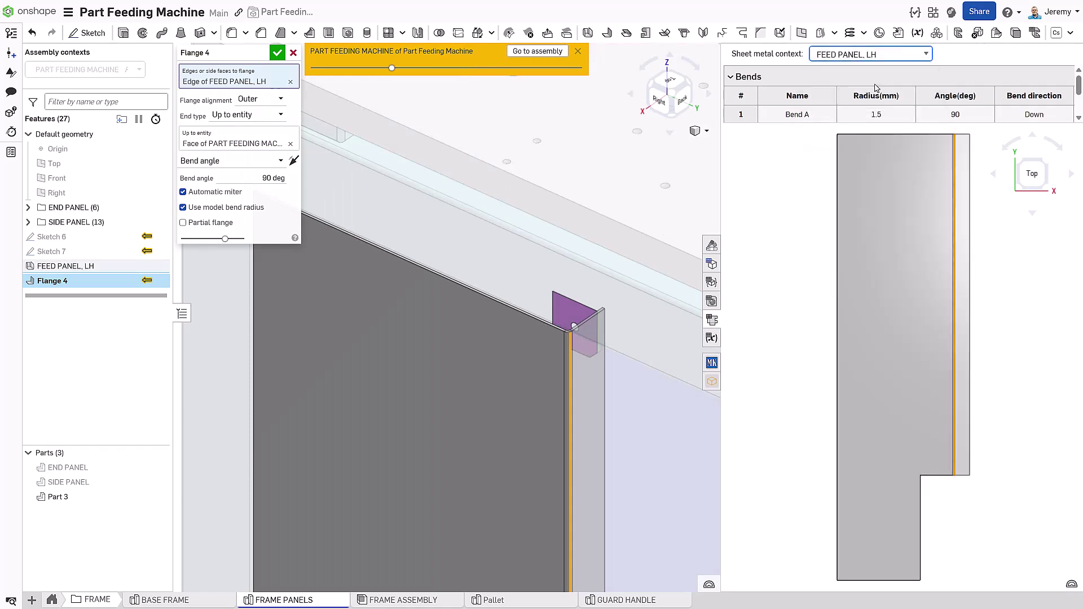
- Add the panel's top, outer vertical and bottom edges and both notch edges to the flange selection
{"action": "left_click", "coordinate": [520, 310]}
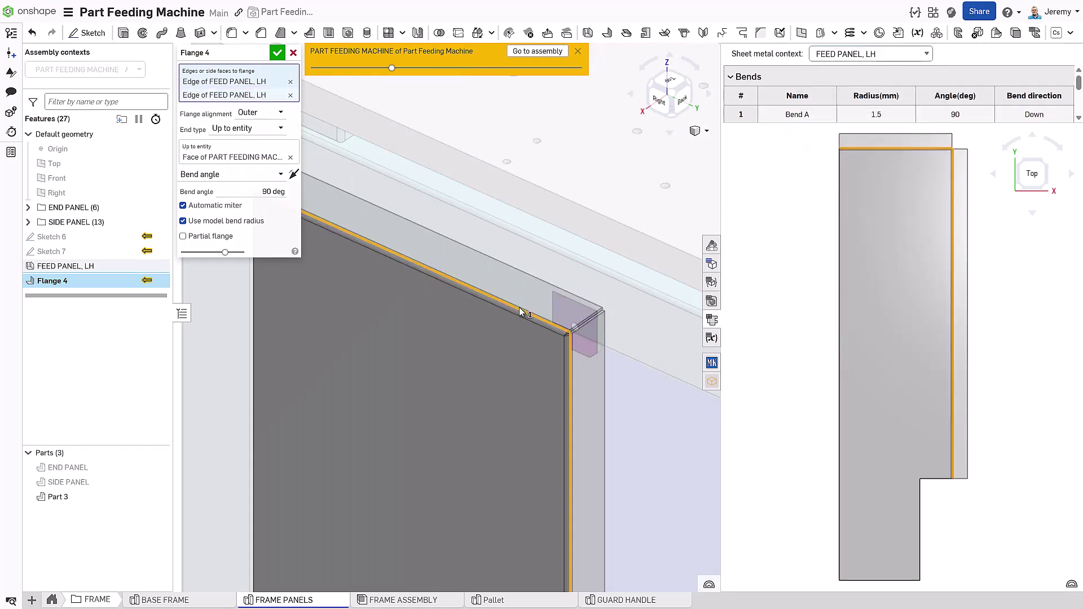
{"action": "left_click", "coordinate": [840, 393]}
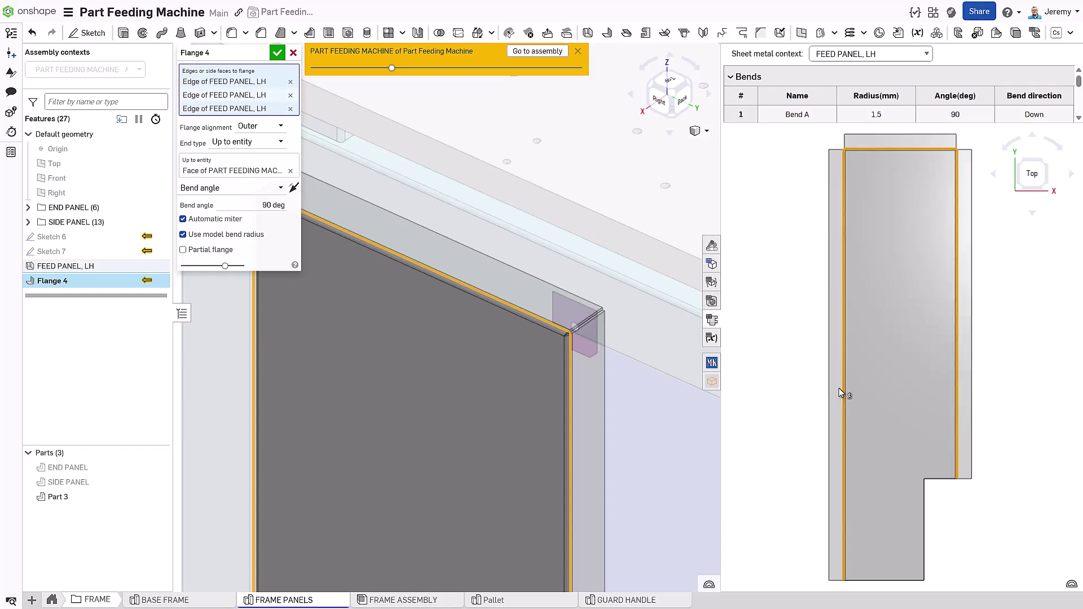
{"action": "left_click", "coordinate": [889, 581]}
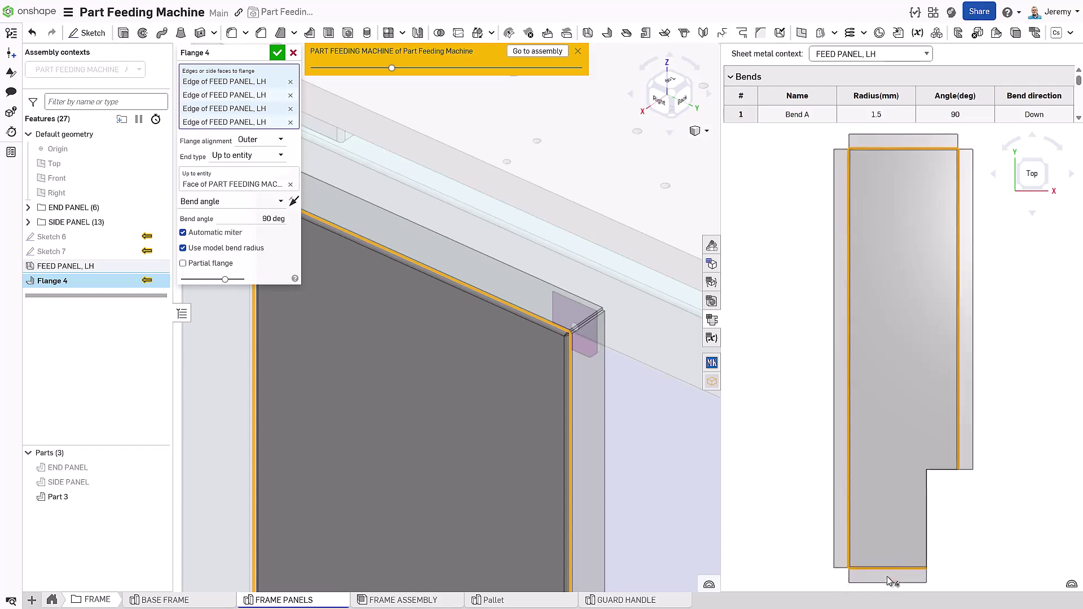
{"action": "left_click", "coordinate": [941, 468]}
{"action": "left_click", "coordinate": [929, 507]}
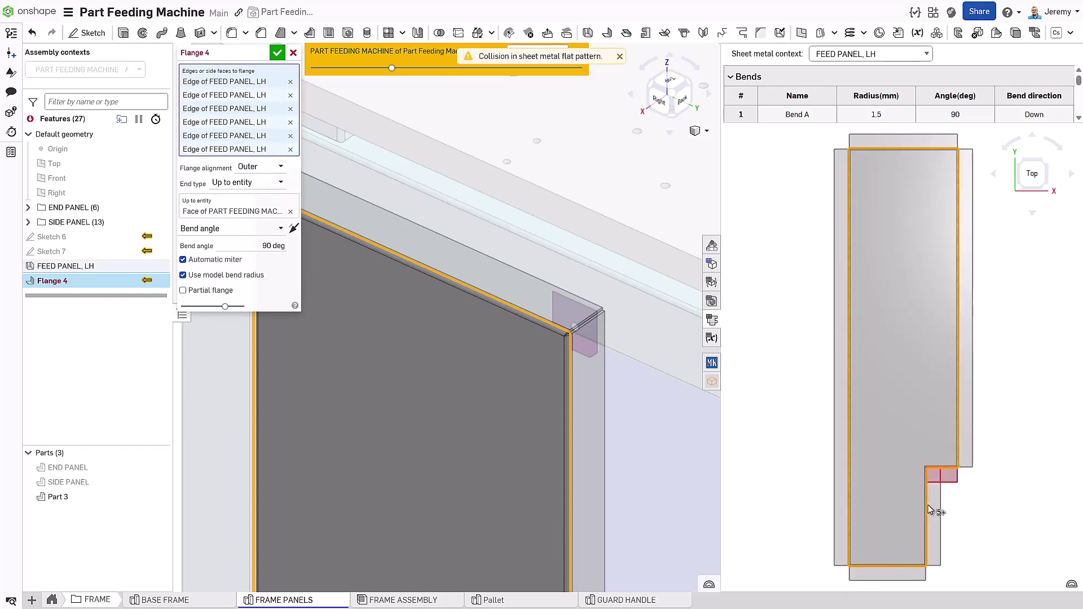
- Inspect the notch corner in the flat pattern and model, and remove the notch's vertical edge from the flange selection
{"action": "key", "text": "w"}
{"action": "left_click_drag", "start_coordinate": [1010, 441], "coordinate": [909, 503]}
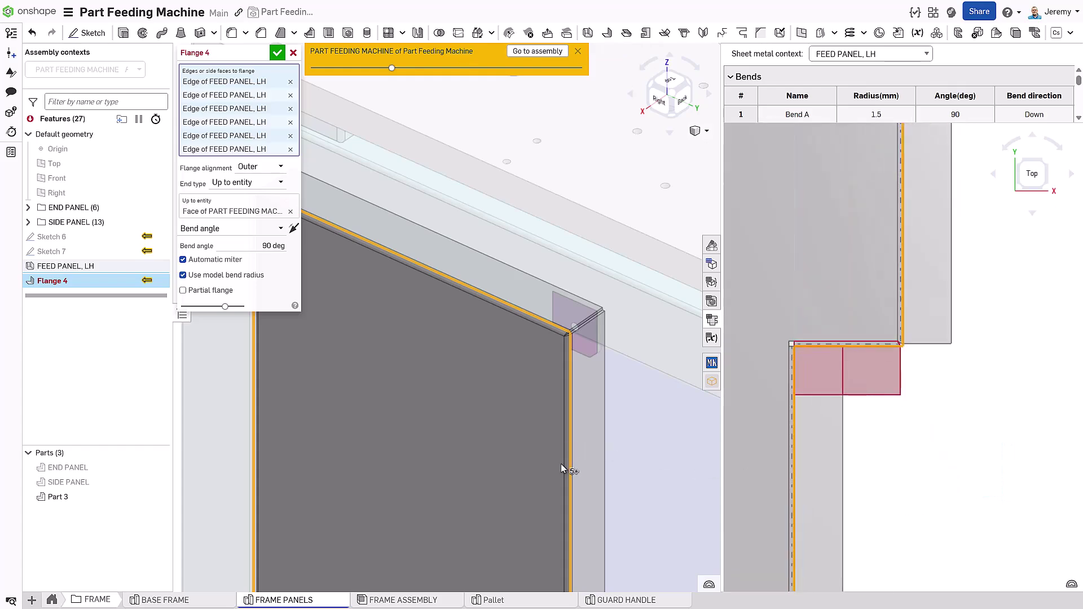
{"action": "key", "text": "f"}
{"action": "middle_click_drag", "start_coordinate": [262, 477], "coordinate": [470, 475]}
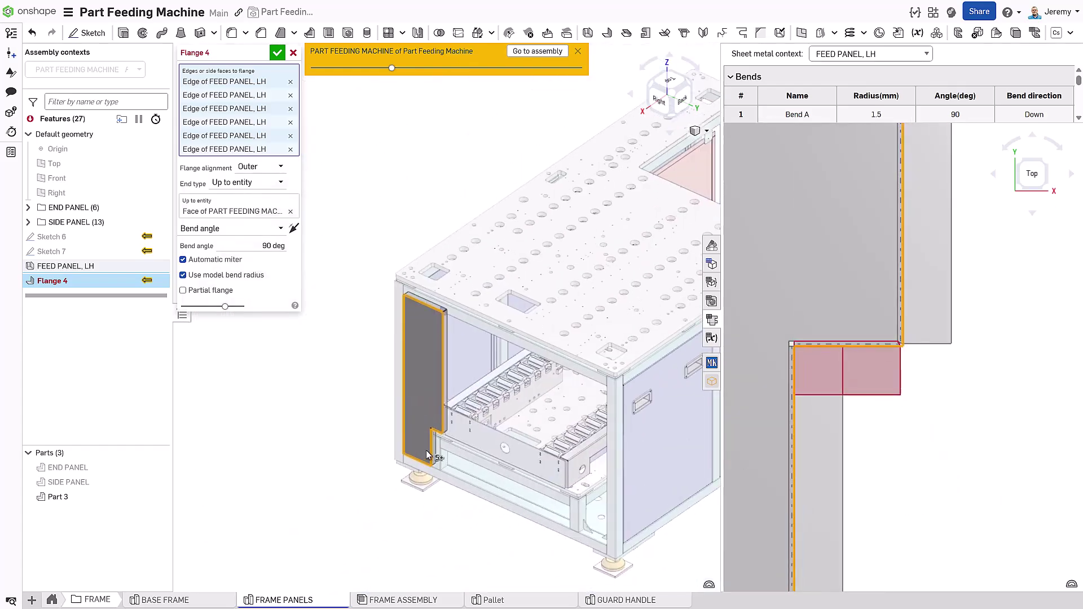
{"action": "scroll", "coordinate": [427, 455], "scroll_direction": "up", "scroll_amount": 5}
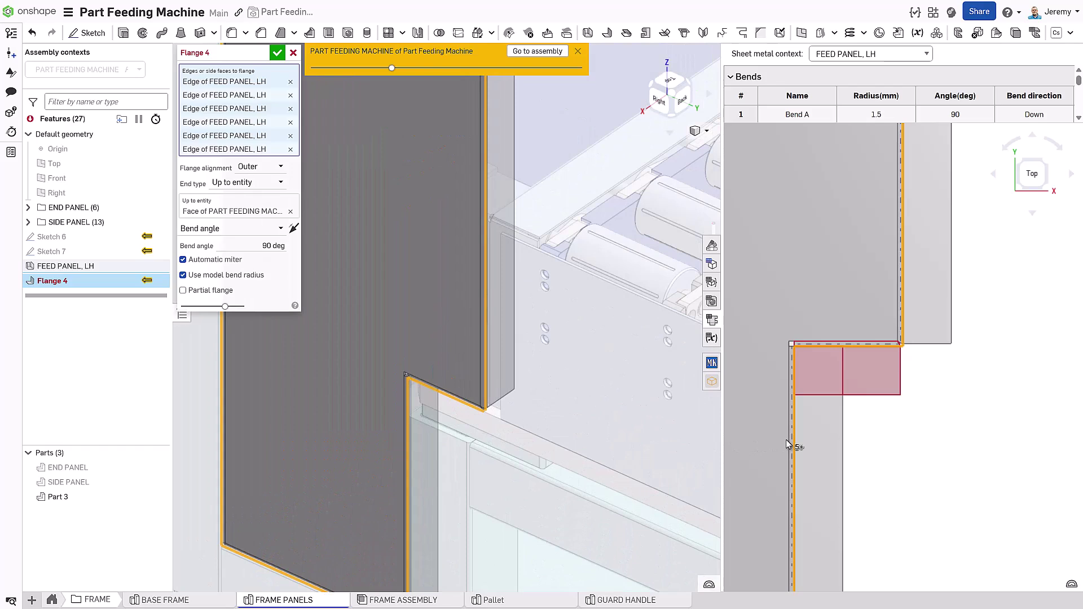
{"action": "left_click", "coordinate": [794, 445]}
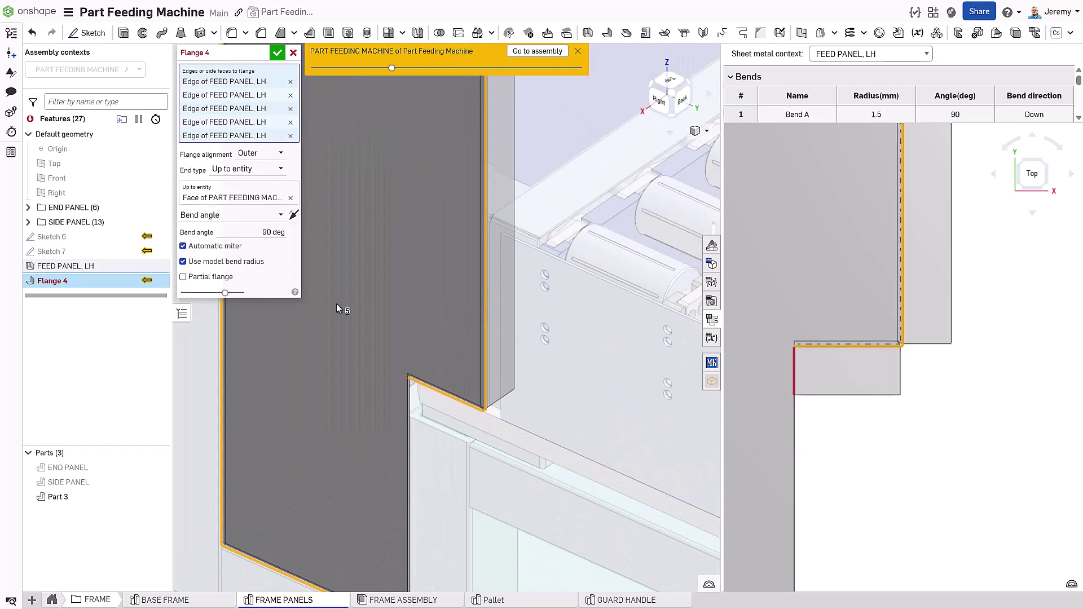
- Make the flange partial per chain from the opposite end, without holding adjacent edges, at a blind distance of 1 mm, and accept it
{"action": "left_click", "coordinate": [221, 281]}
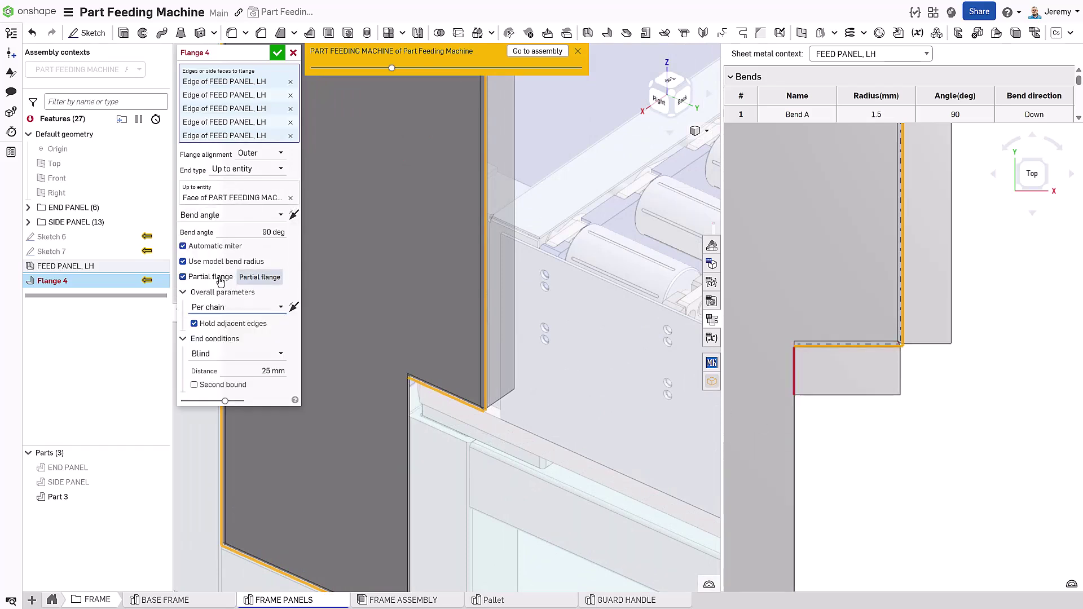
{"action": "left_click", "coordinate": [294, 308]}
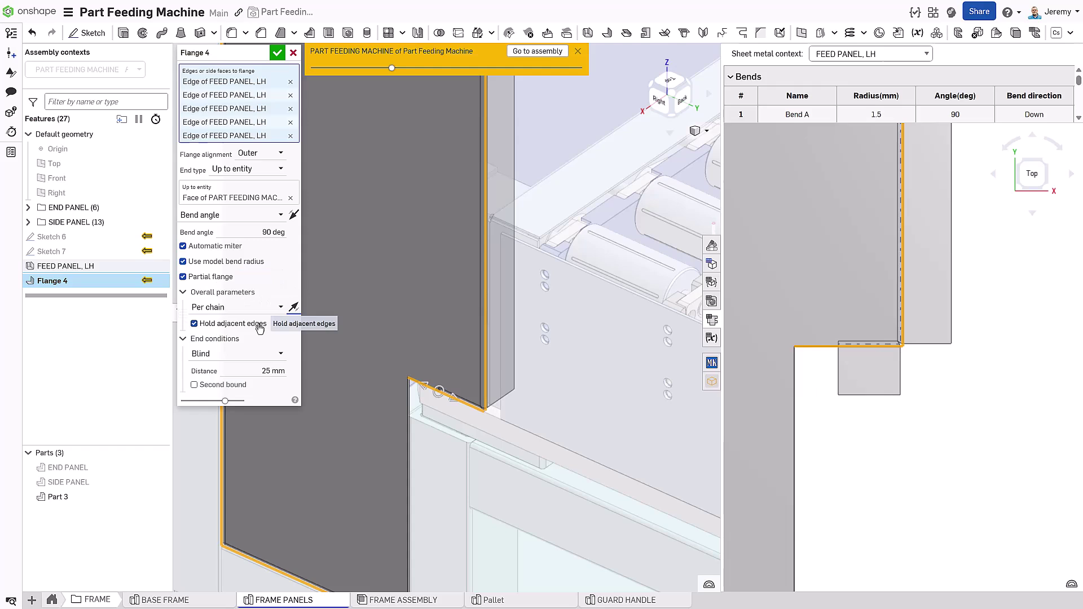
{"action": "left_click", "coordinate": [255, 368]}
{"action": "type", "text": "1"}
{"action": "key", "text": "Return"}
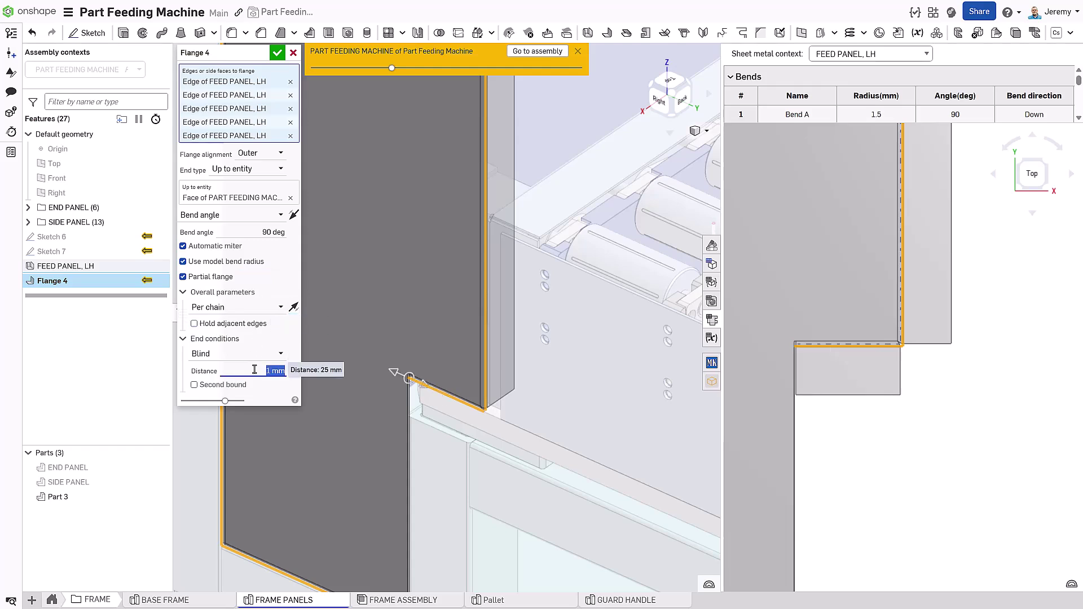
{"action": "key", "text": "Return"}
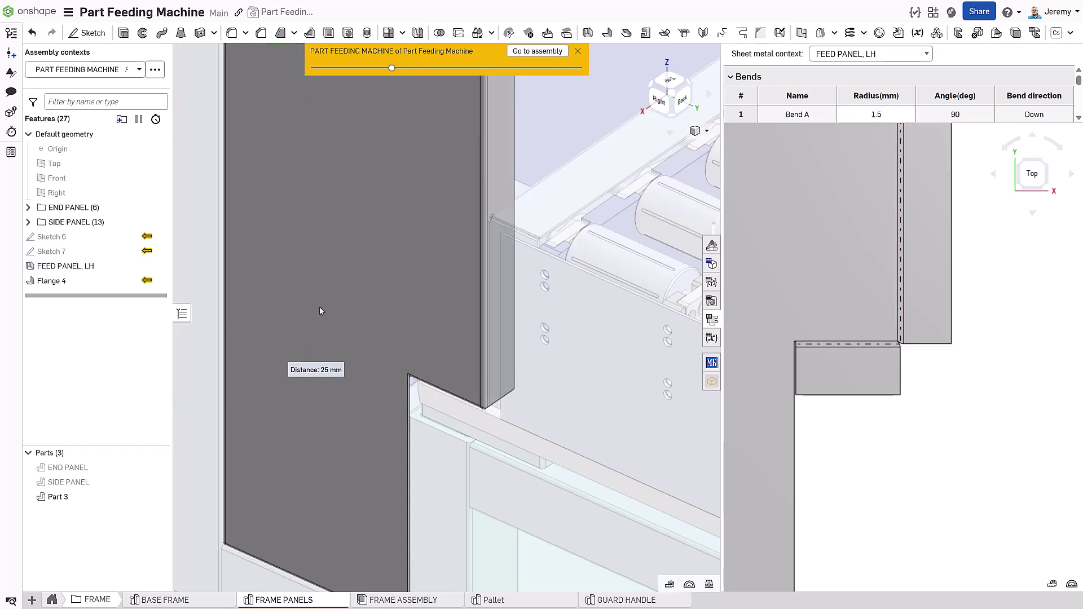
- Leave the PART FEEDING MACHINE assembly context and turn the panel so the notch and its flanges face the view
{"action": "left_click", "coordinate": [578, 51]}
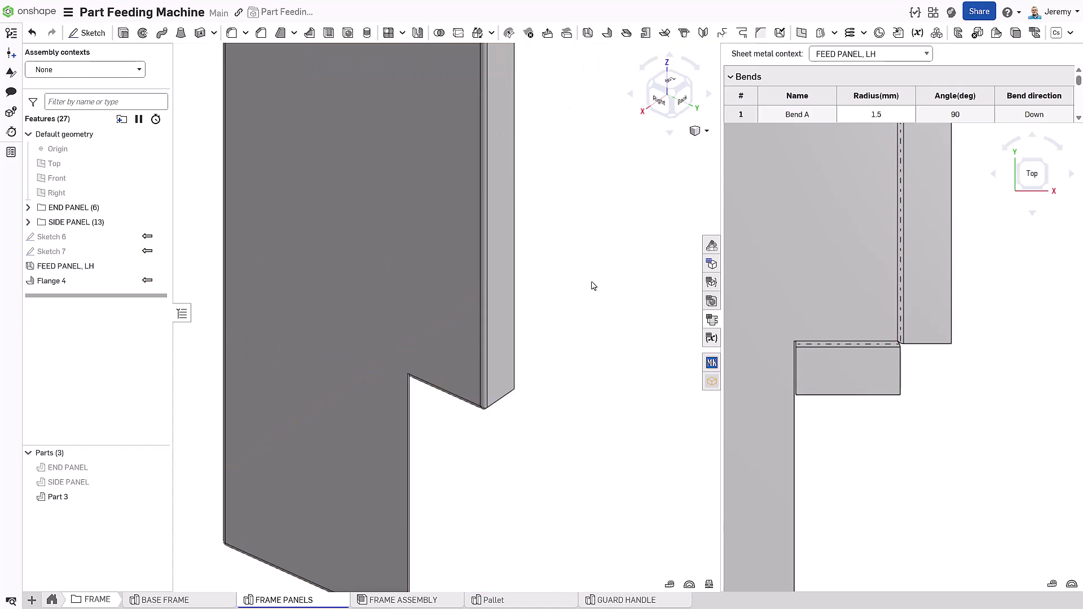
{"action": "right_click_drag", "start_coordinate": [605, 302], "coordinate": [516, 313]}
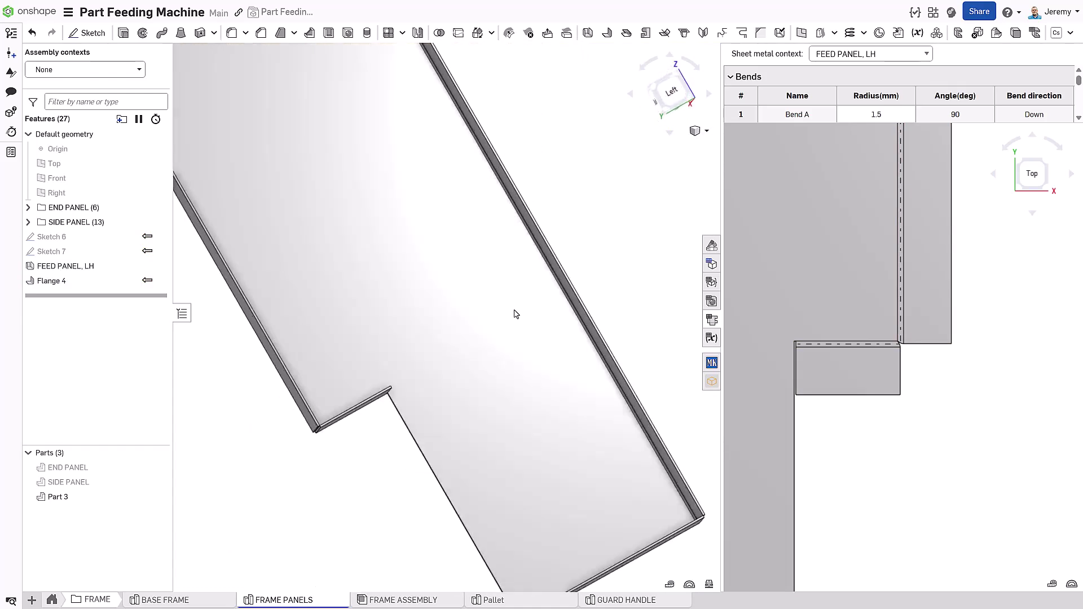
{"action": "key", "text": "Up"}
{"action": "key", "text": "Up"}
{"action": "key", "text": "Up"}
{"action": "key", "text": "Up"}
{"action": "key", "text": "Up"}
{"action": "key", "text": "Up"}
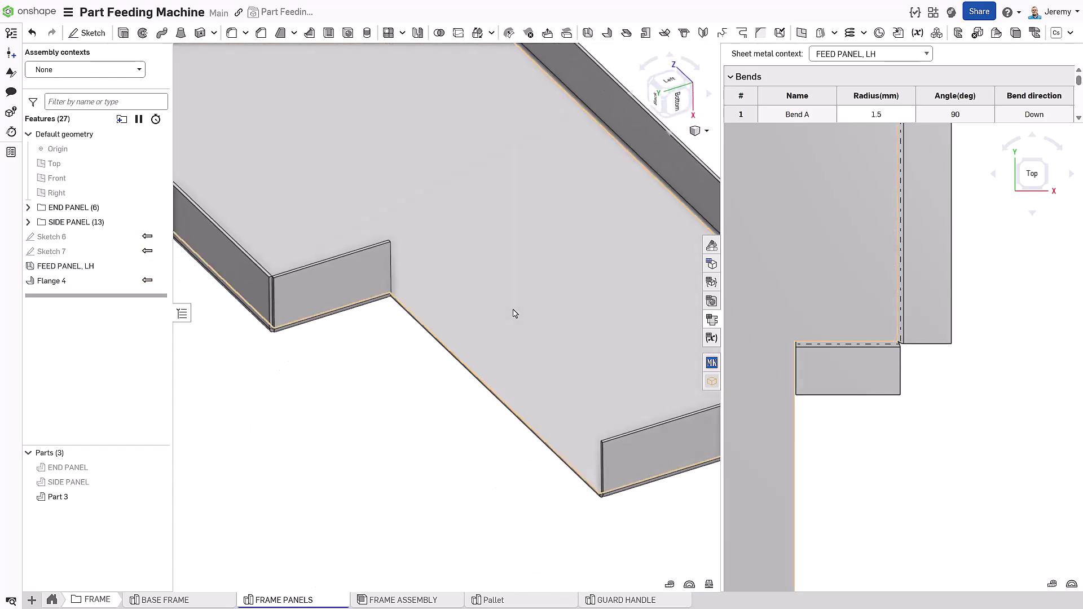
- Add an outer-aligned flange on the notch's vertical edge, up to a vertex of the existing flange, partial from the opposite end at 55.5 mm
{"action": "key", "text": "s"}
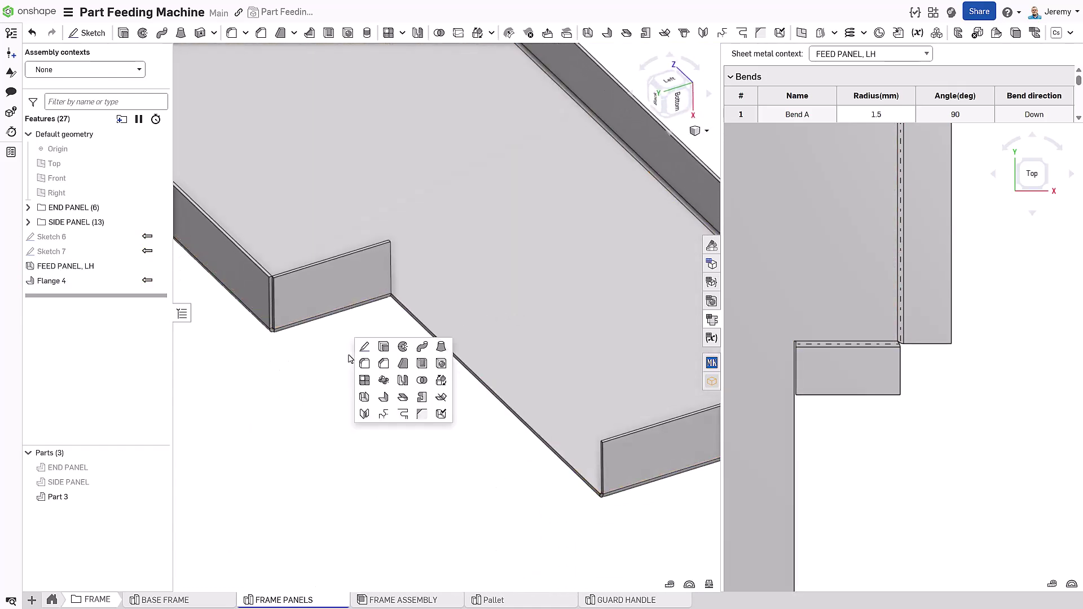
{"action": "left_click", "coordinate": [384, 396]}
{"action": "left_click", "coordinate": [474, 371]}
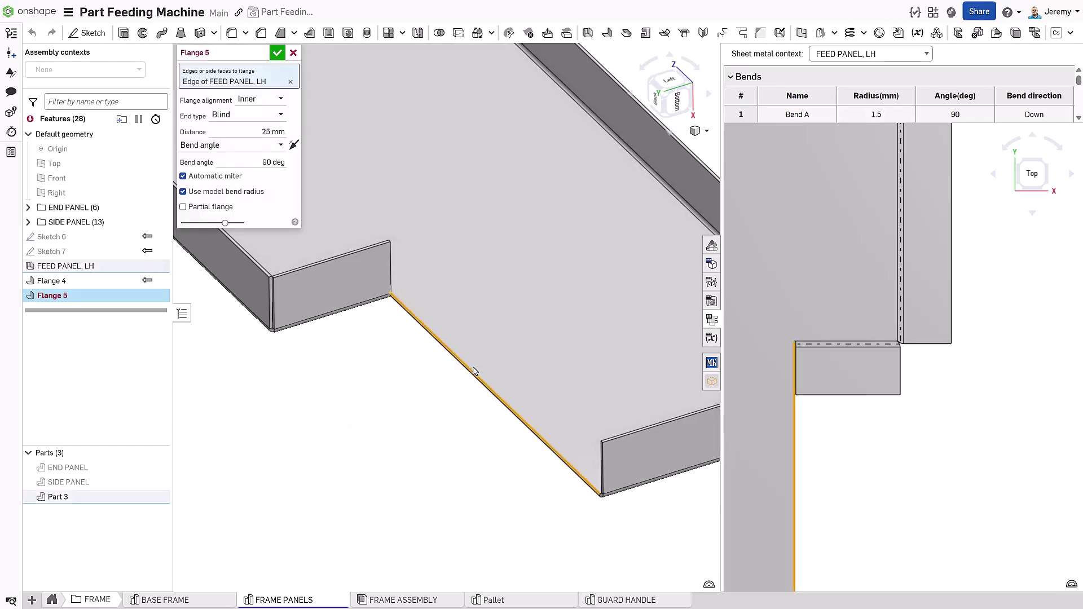
{"action": "left_click", "coordinate": [222, 207]}
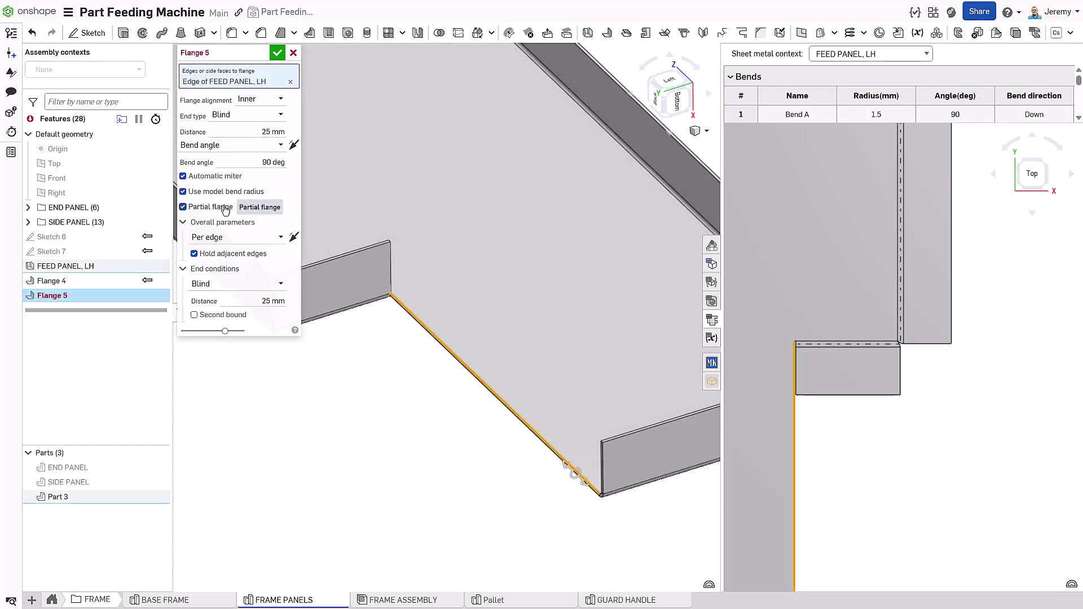
{"action": "left_click", "coordinate": [294, 239]}
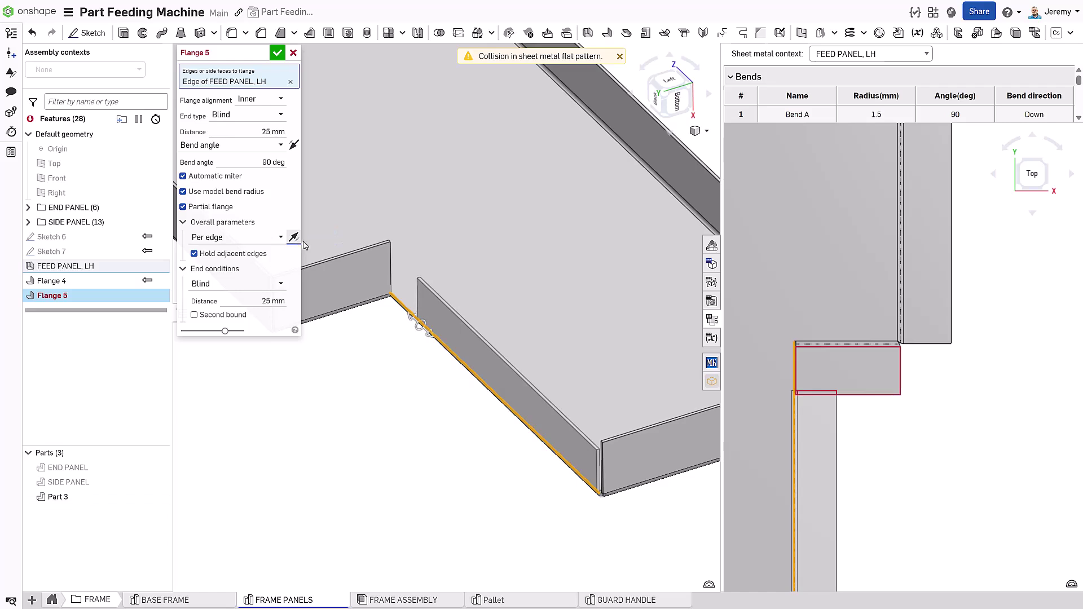
{"action": "left_click_drag", "start_coordinate": [420, 327], "coordinate": [455, 362]}
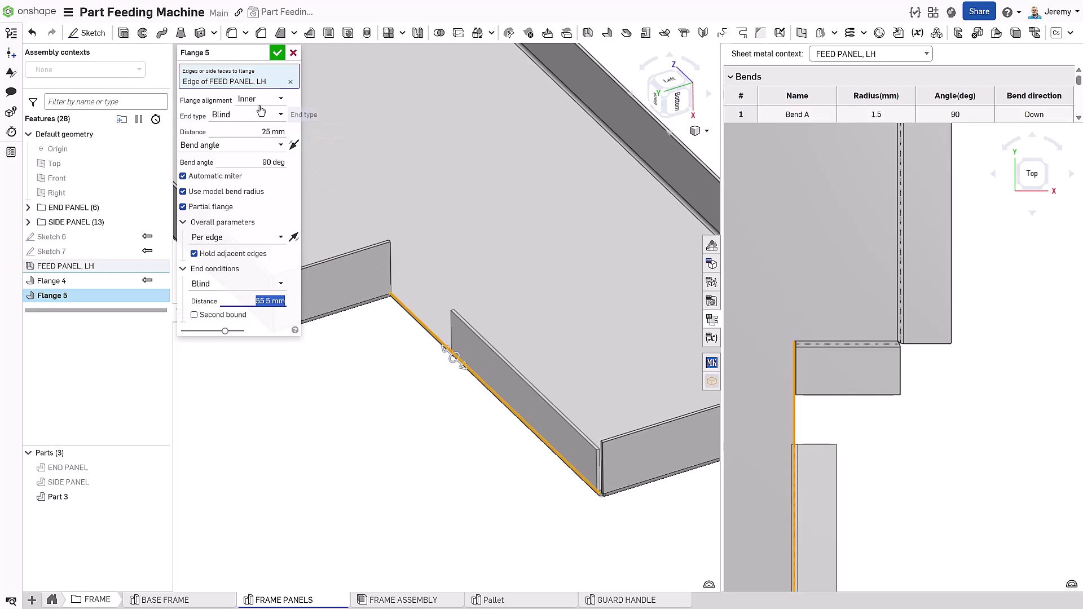
{"action": "key", "text": "Return"}
- Make a joint between the adjoining end edges of the notch's vertical flange and the bottom flange
{"action": "key", "text": "s"}
{"action": "left_click", "coordinate": [416, 560]}
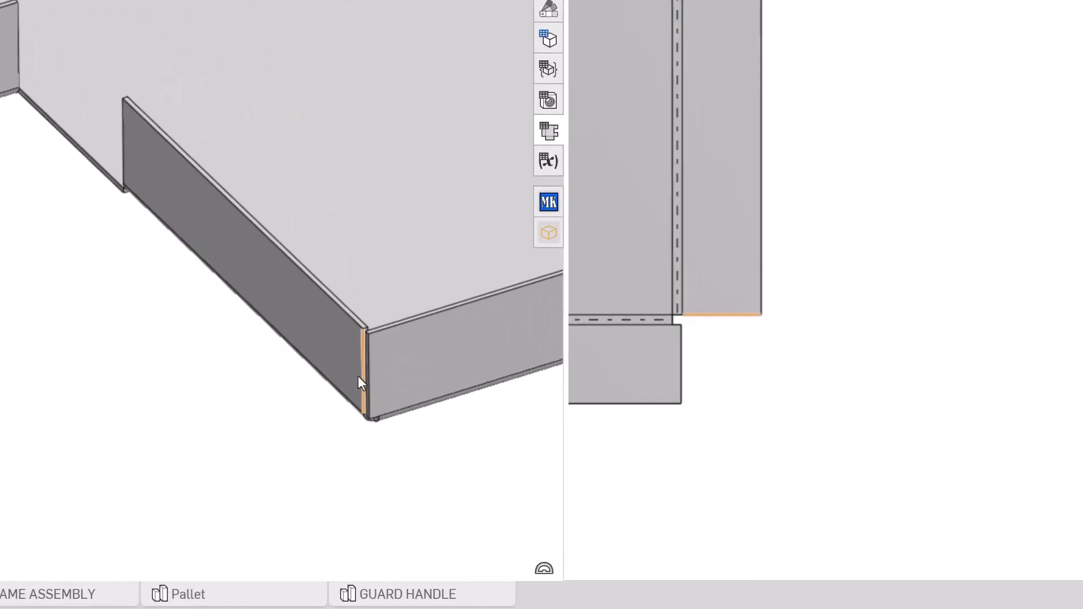
{"action": "left_click", "coordinate": [369, 384]}
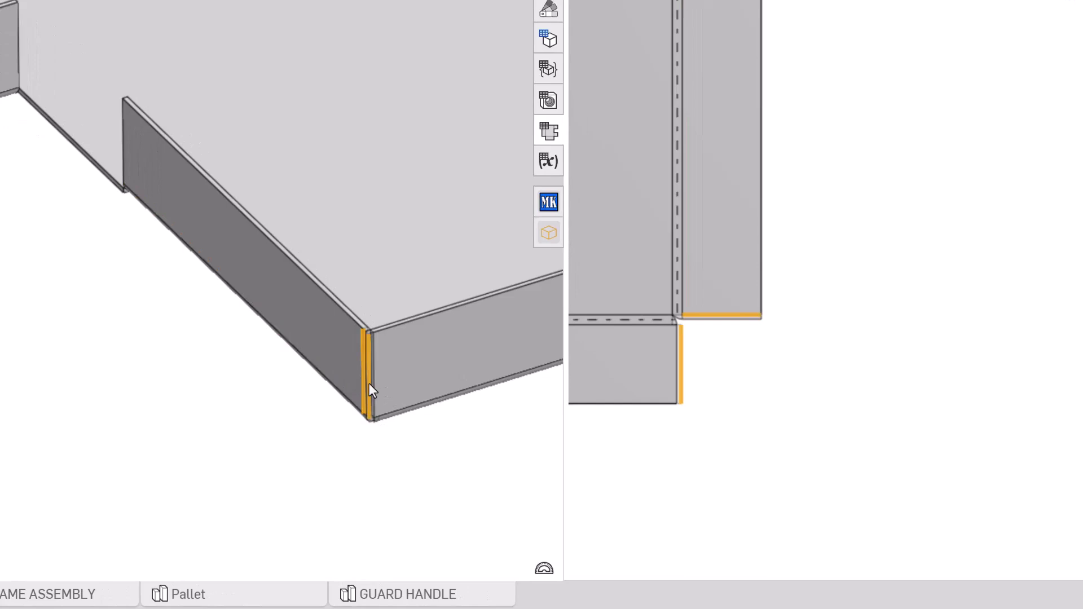
{"action": "key", "text": "Return"}
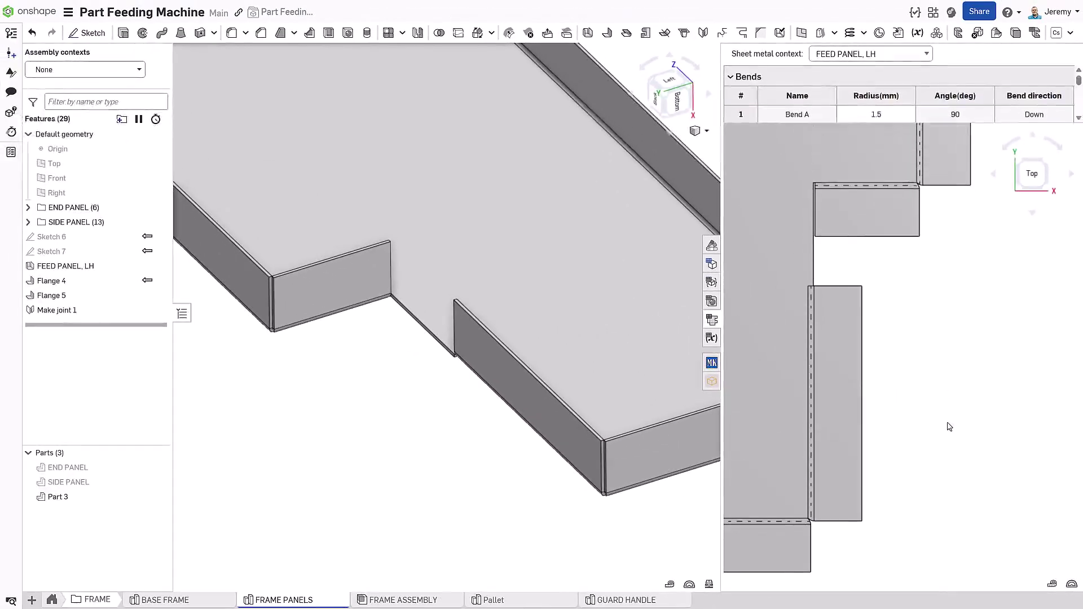
- Add 15 mm, 90-degree return flanges with outer alignment along the free edges of all the panel's flanges, including the notch flanges
{"action": "key", "text": "s"}
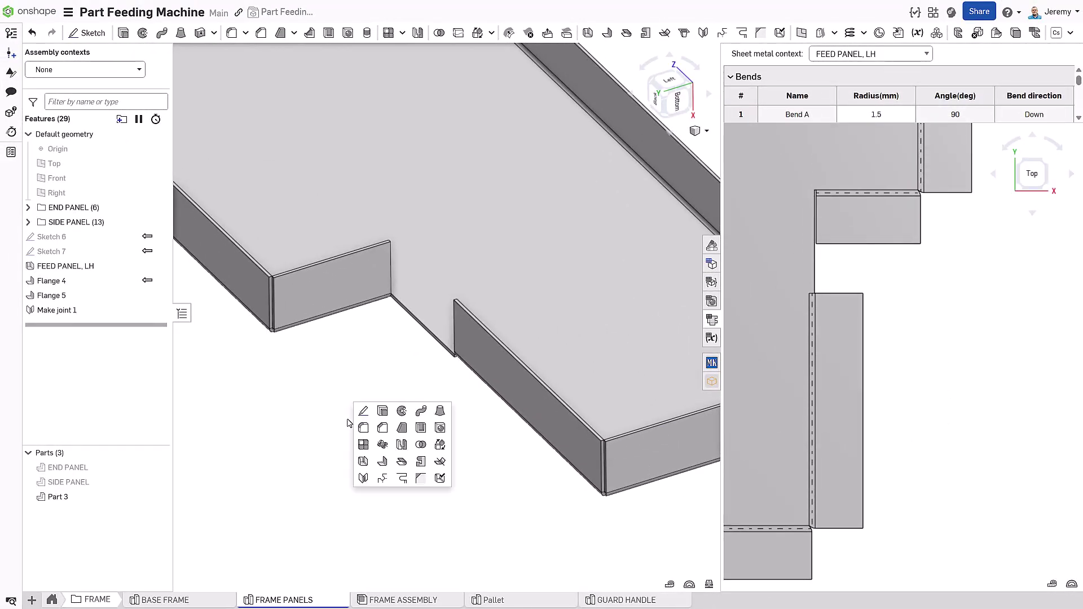
{"action": "left_click", "coordinate": [379, 462]}
{"action": "left_click", "coordinate": [322, 259]}
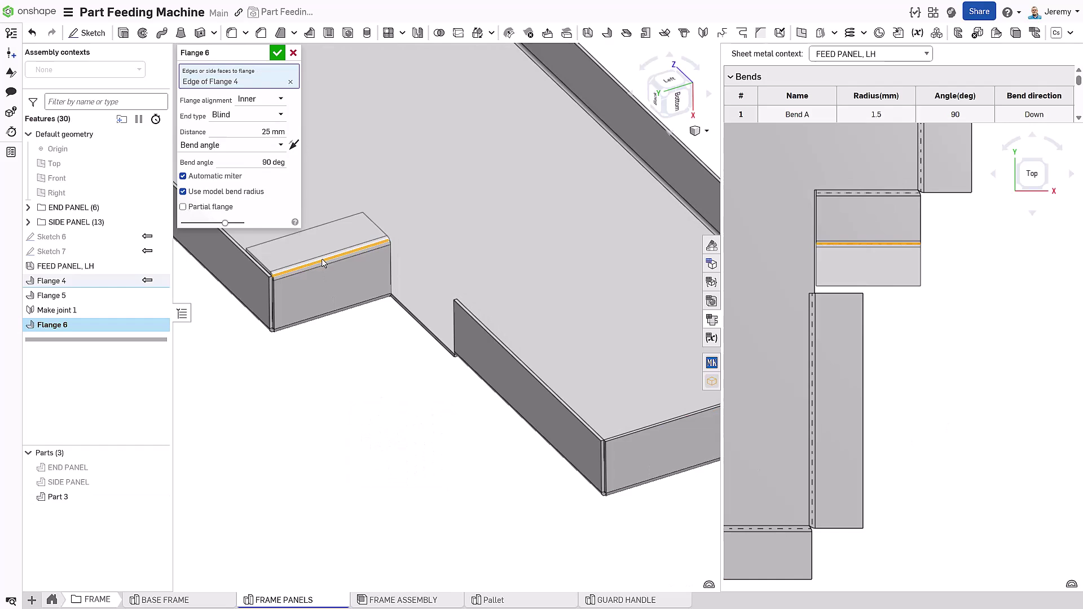
{"action": "left_click", "coordinate": [239, 244]}
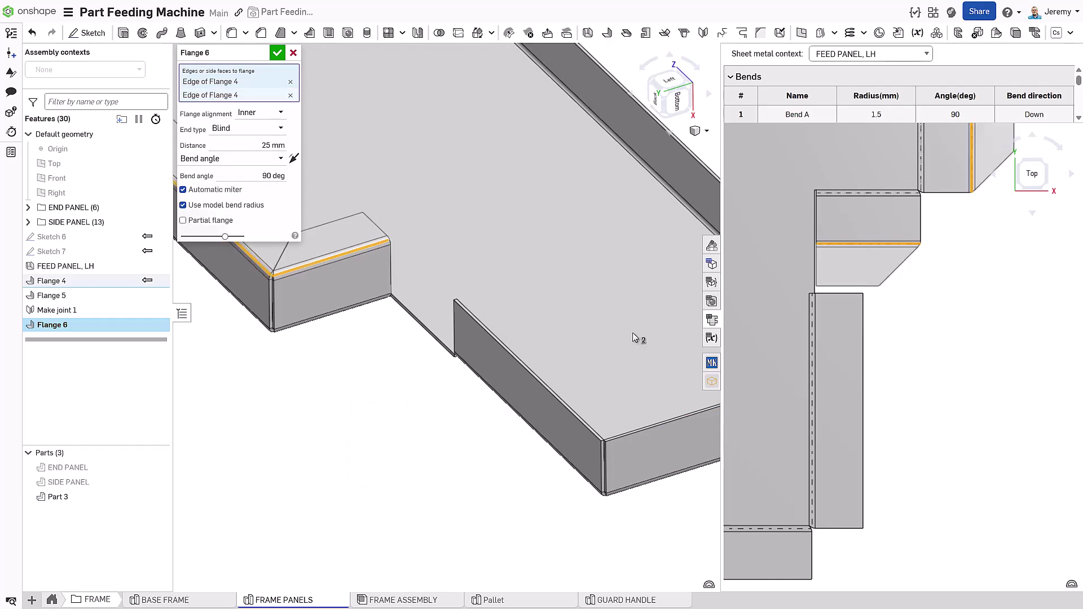
{"action": "scroll", "coordinate": [914, 355], "scroll_direction": "down", "scroll_amount": 5}
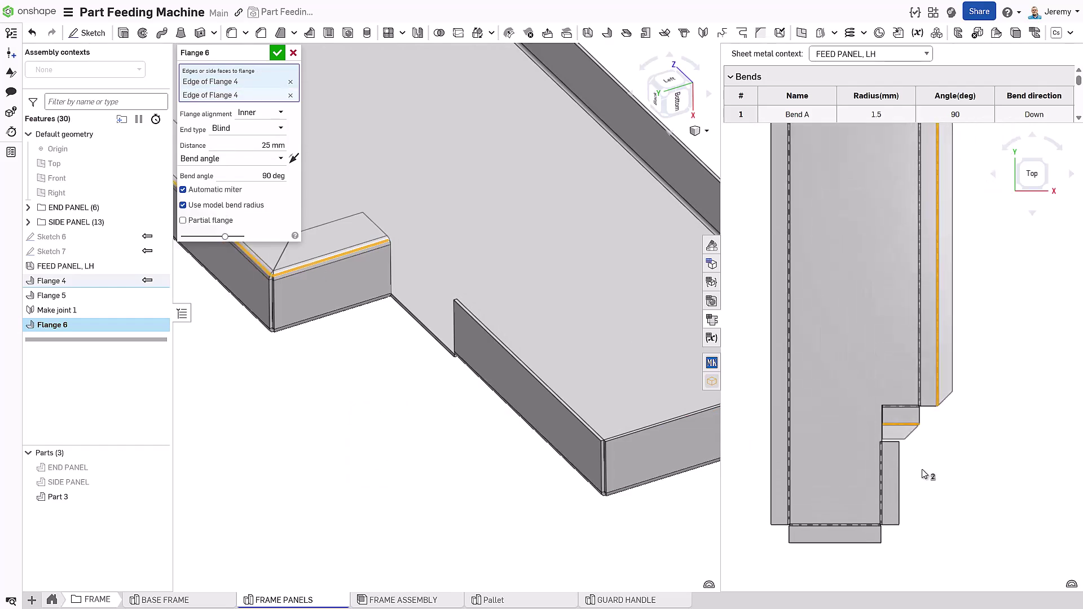
{"action": "scroll", "coordinate": [350, 437], "scroll_direction": "down", "scroll_amount": 4}
{"action": "left_click", "coordinate": [772, 339]}
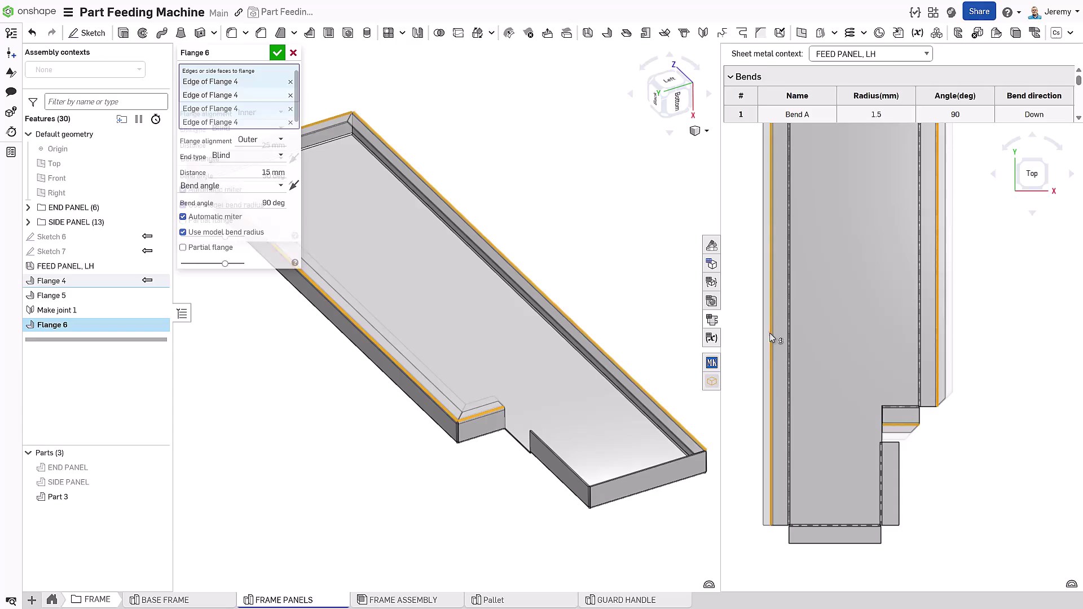
{"action": "left_click", "coordinate": [899, 504]}
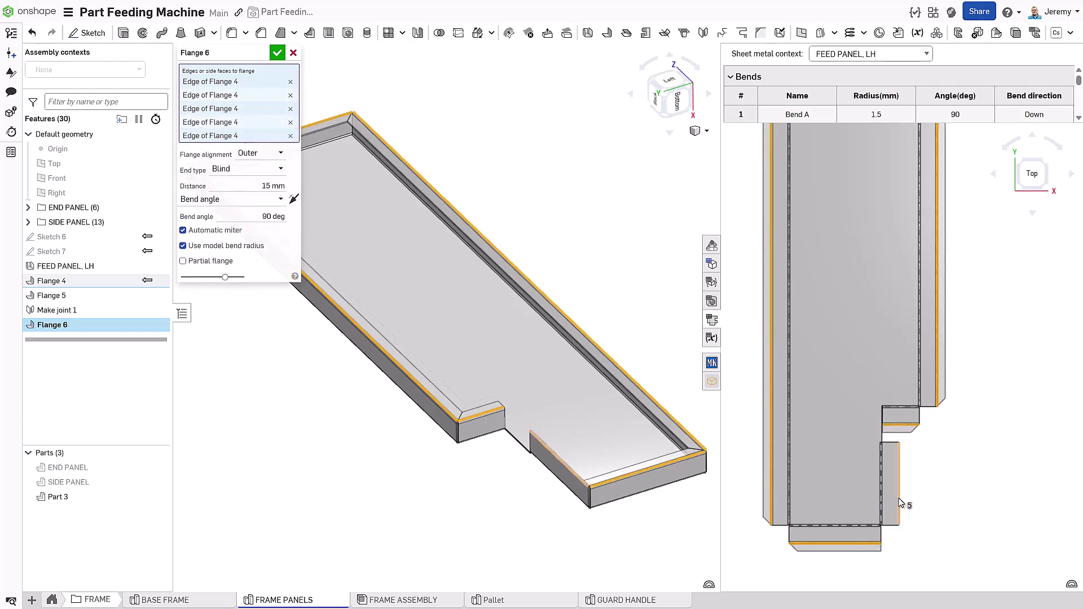
{"action": "left_click", "coordinate": [899, 501]}
{"action": "key", "text": "Return"}
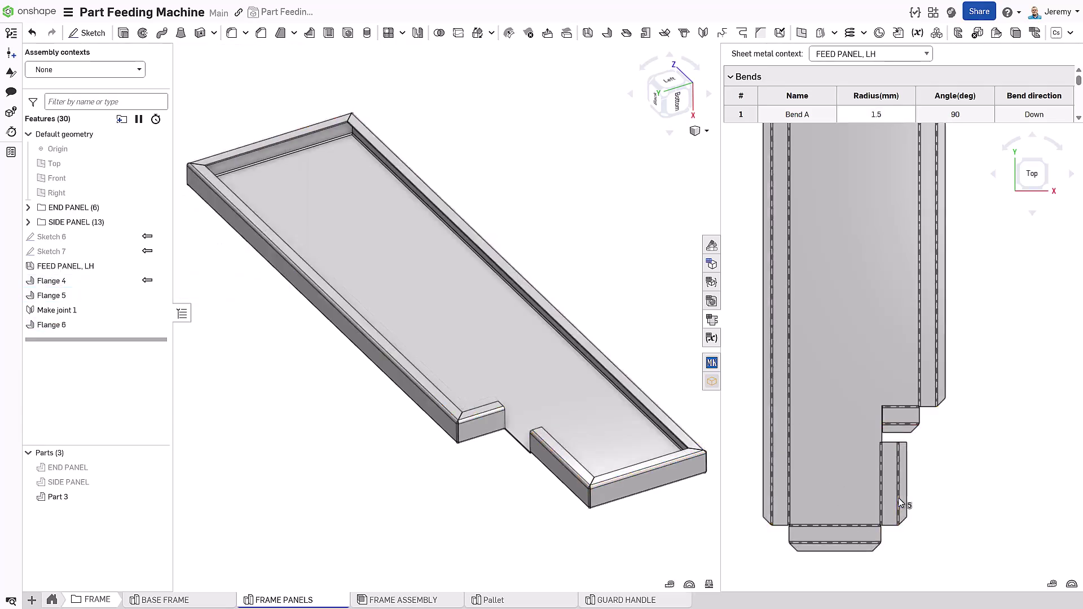
- Measure the flat-pattern distance from the notch's inner corner to the outer corner of the short notch flange, and copy it
{"action": "key", "text": "w"}
{"action": "left_click_drag", "start_coordinate": [940, 444], "coordinate": [974, 460]}
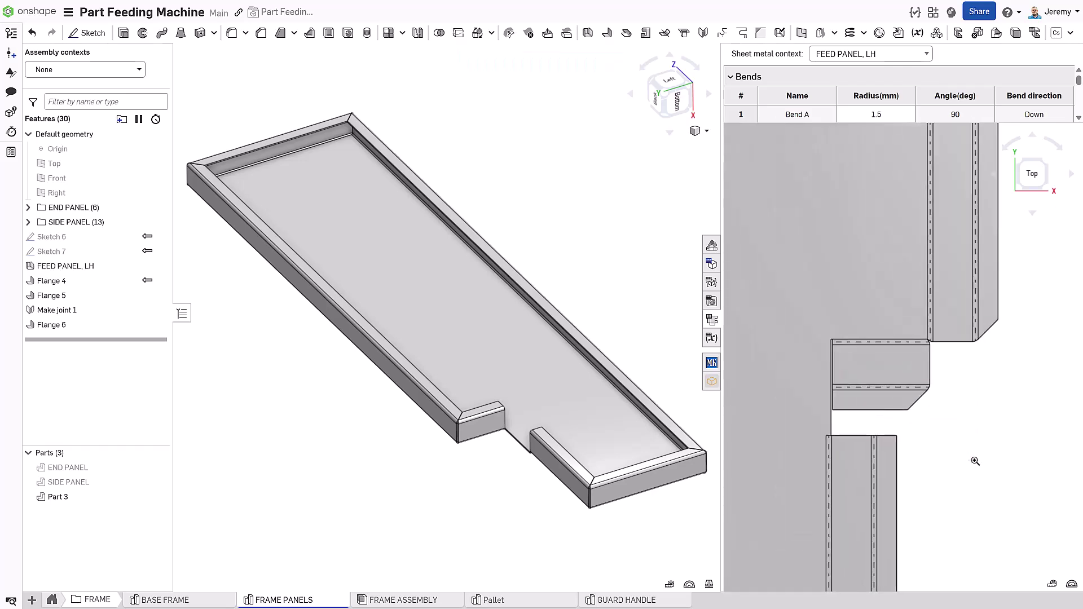
{"action": "key", "text": "m"}
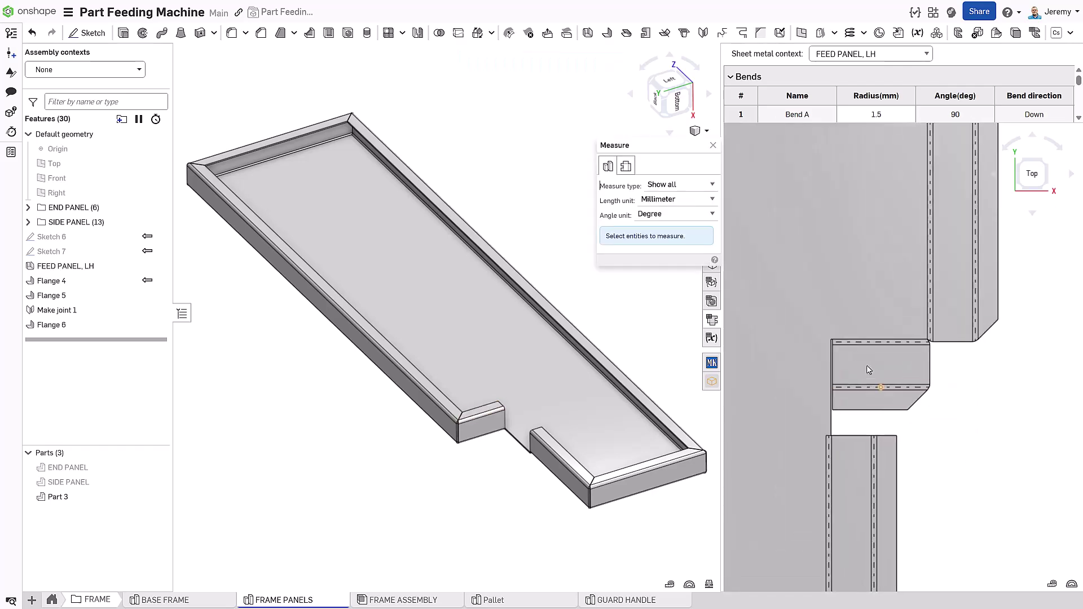
{"action": "left_click", "coordinate": [833, 341]}
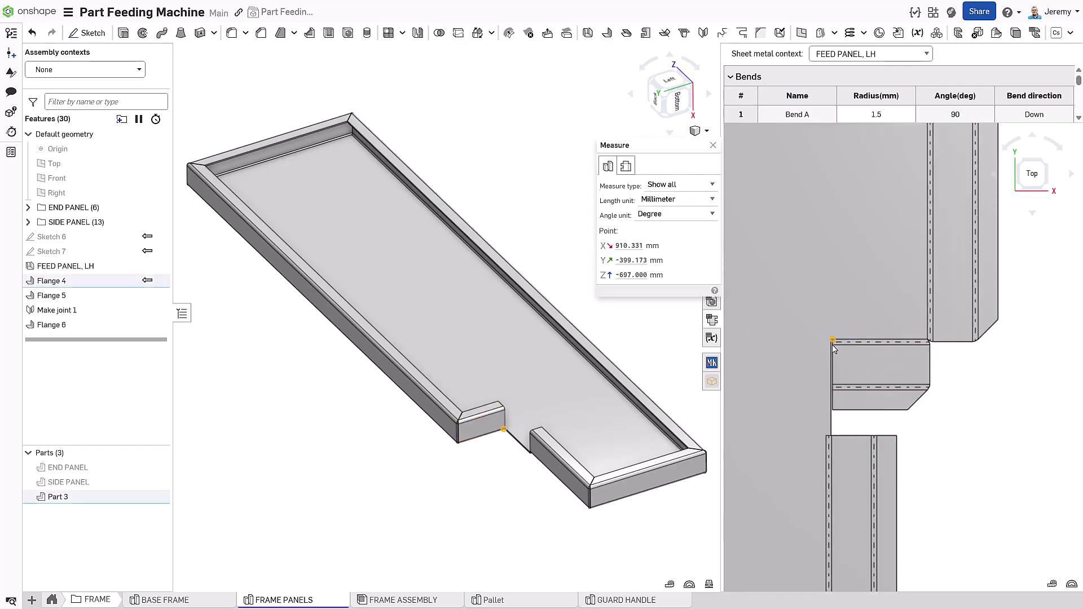
{"action": "left_click", "coordinate": [834, 411]}
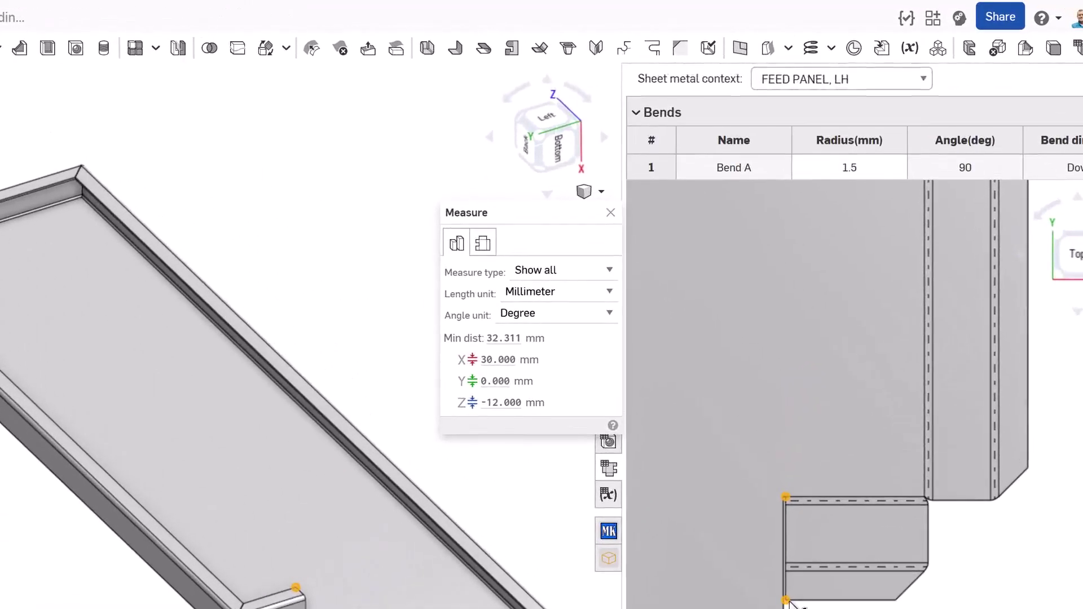
{"action": "left_click", "coordinate": [483, 243]}
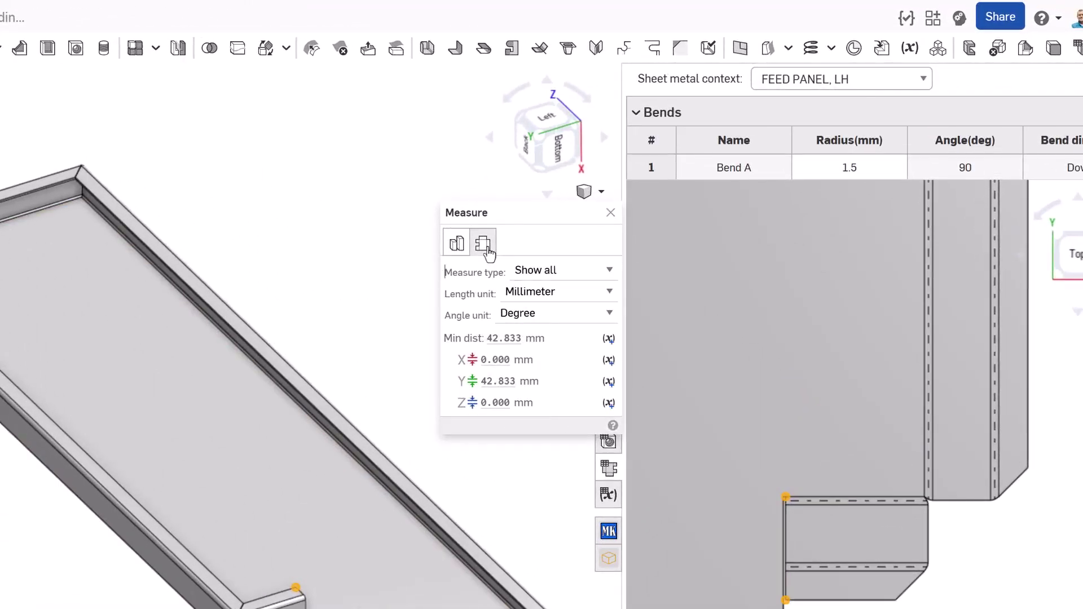
{"action": "left_click", "coordinate": [509, 339]}
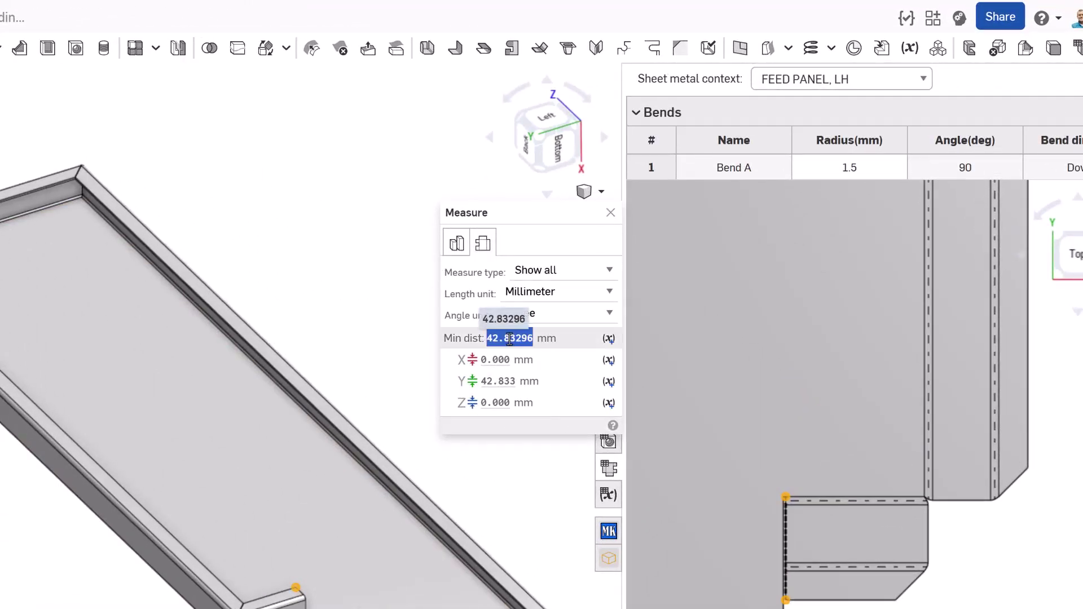
{"action": "key", "text": "Escape"}
- Set the partial distance of the flange on the notch's vertical edge to 42.83296 + 1 mm
{"action": "double_click", "coordinate": [102, 295]}
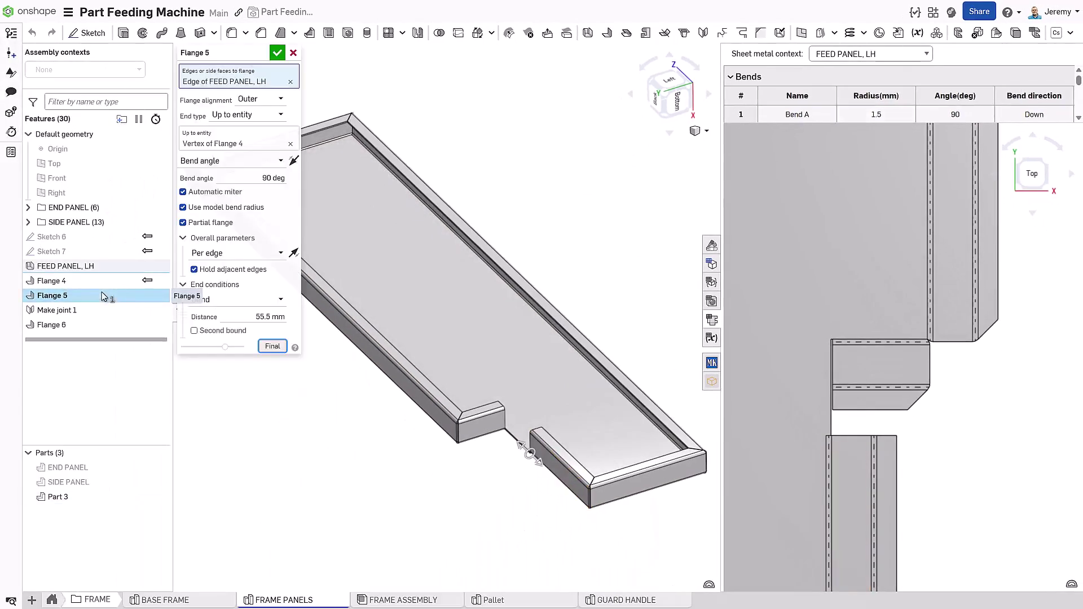
{"action": "left_click", "coordinate": [242, 316]}
{"action": "type", "text": "42.83296"}
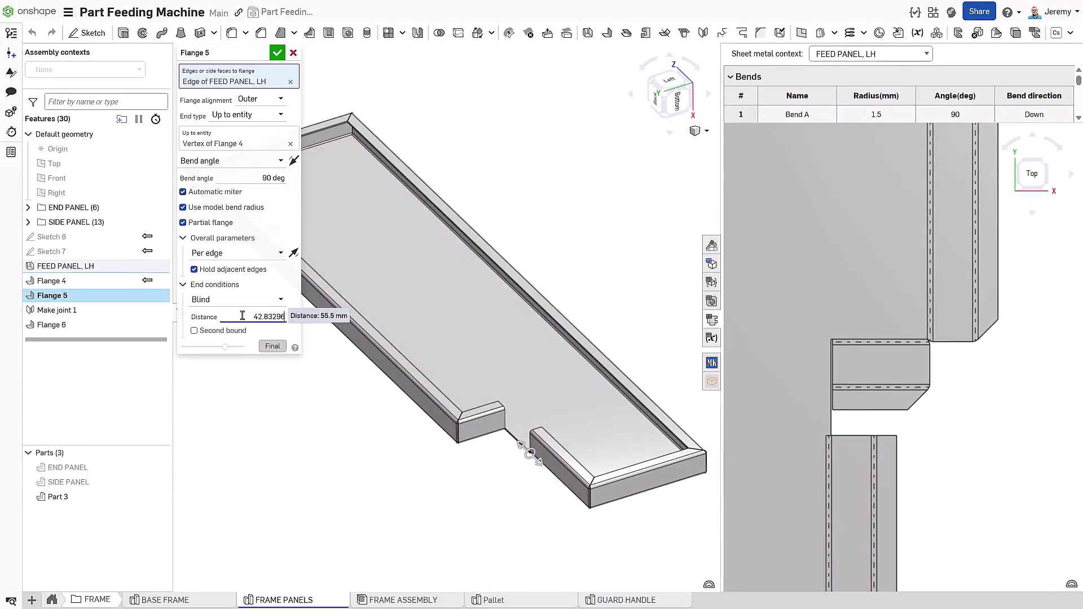
{"action": "key", "text": "Return"}
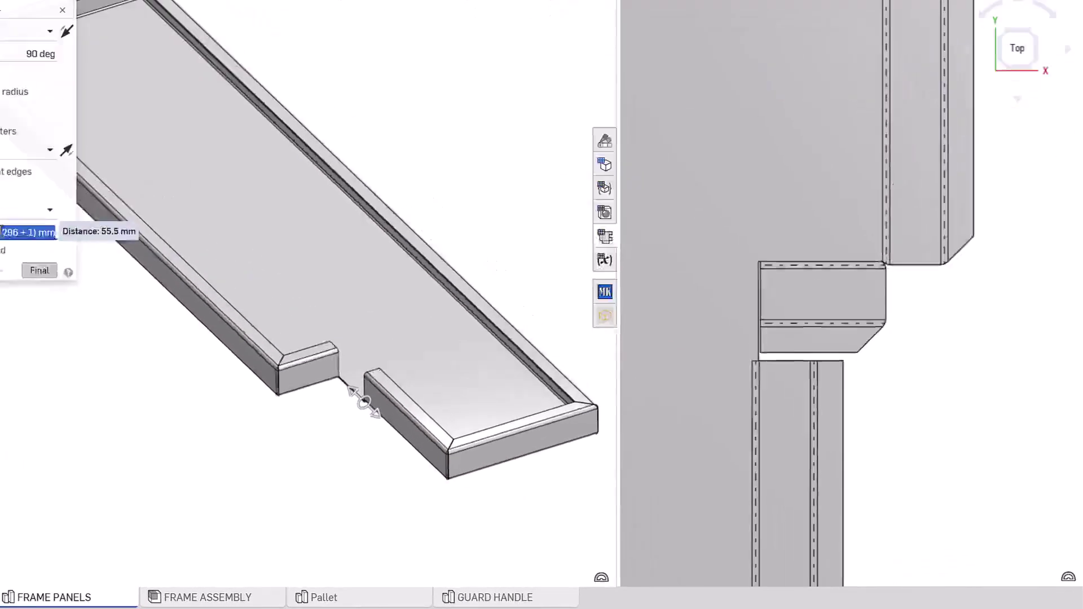
{"action": "key", "text": "Return"}
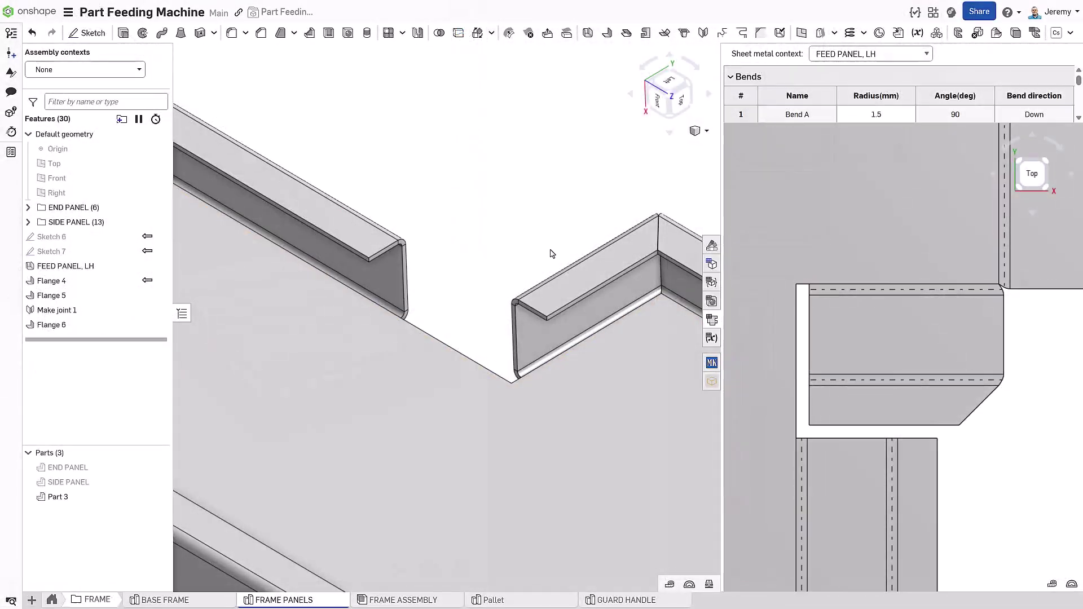
- Round the two free return-flange corners beside the notch gap with an 8 mm fillet corner break
{"action": "key", "text": "s"}
{"action": "left_click", "coordinate": [449, 225]}
{"action": "left_click", "coordinate": [368, 258]}
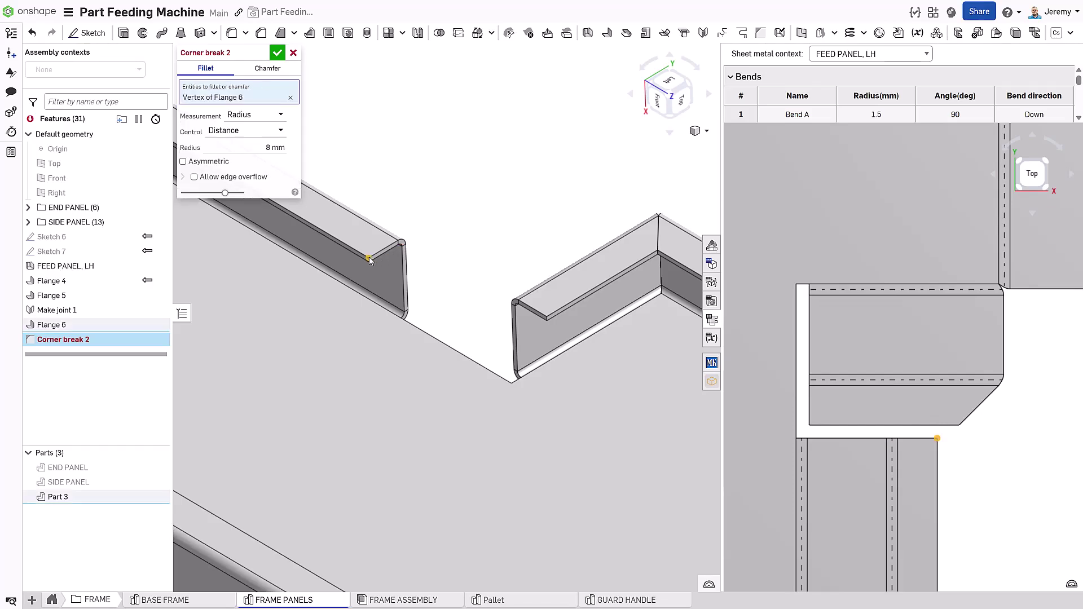
{"action": "left_click", "coordinate": [548, 318]}
{"action": "key", "text": "Return"}
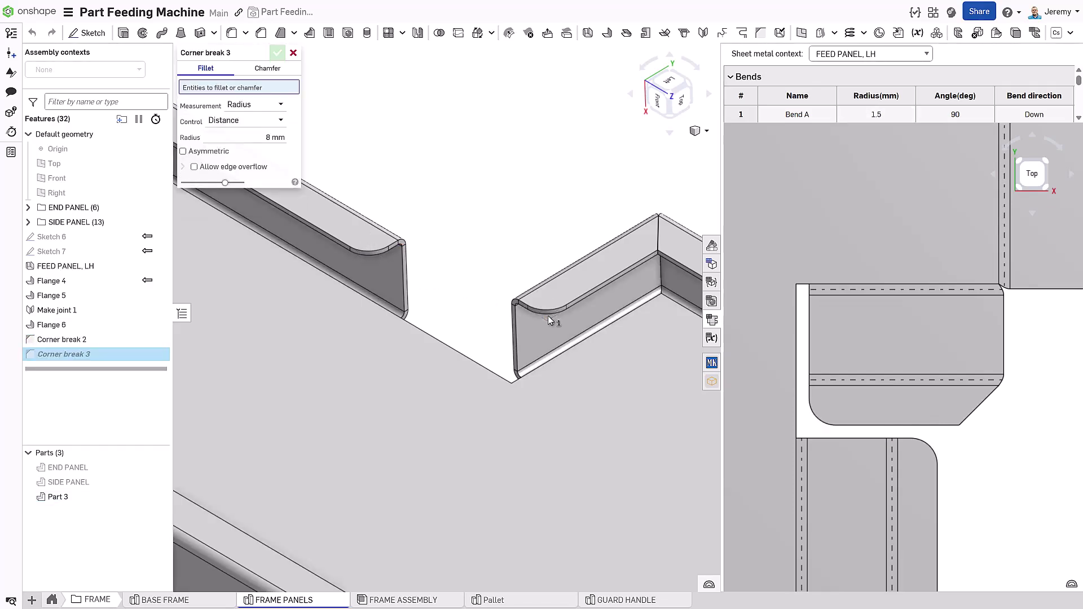
- Round the base corner of the vertical notch flange with a 12 mm fillet corner break
{"action": "left_click", "coordinate": [257, 137]}
{"action": "type", "text": "12"}
{"action": "key", "text": "Return"}
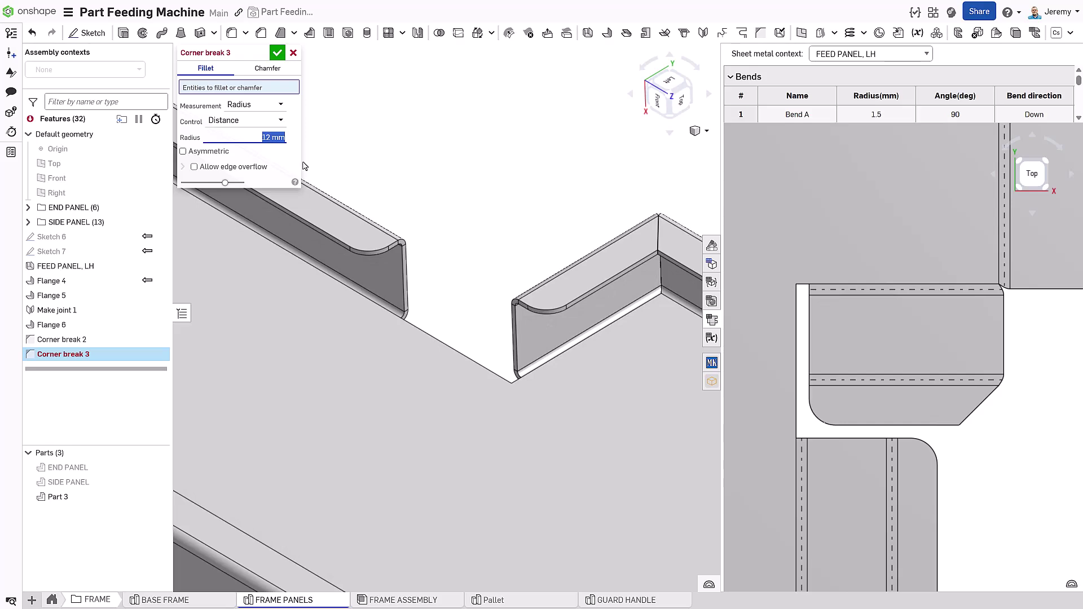
{"action": "left_click", "coordinate": [797, 442]}
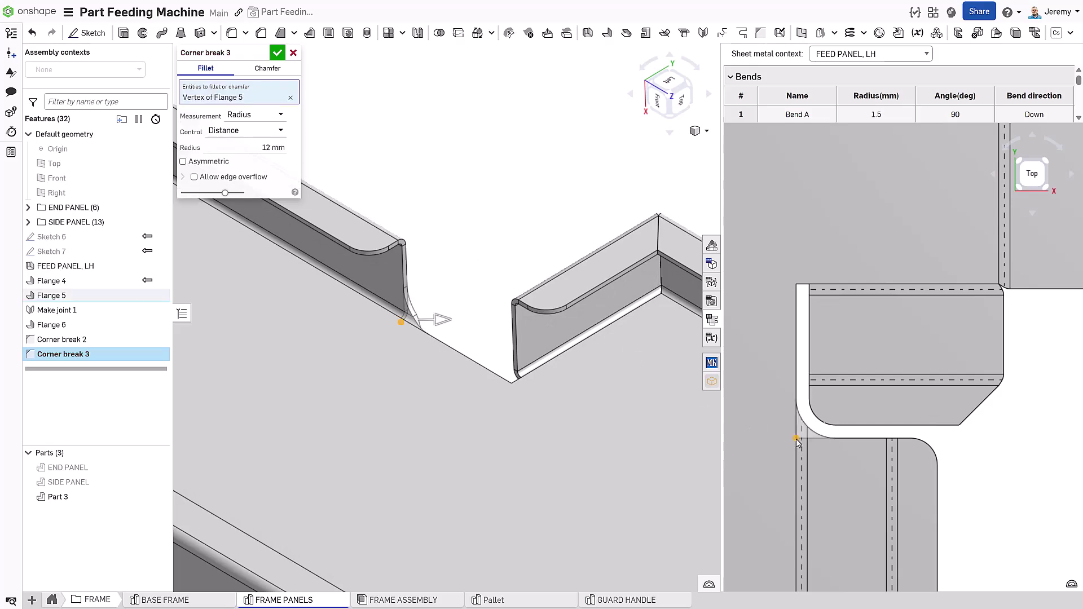
{"action": "key", "text": "Return"}
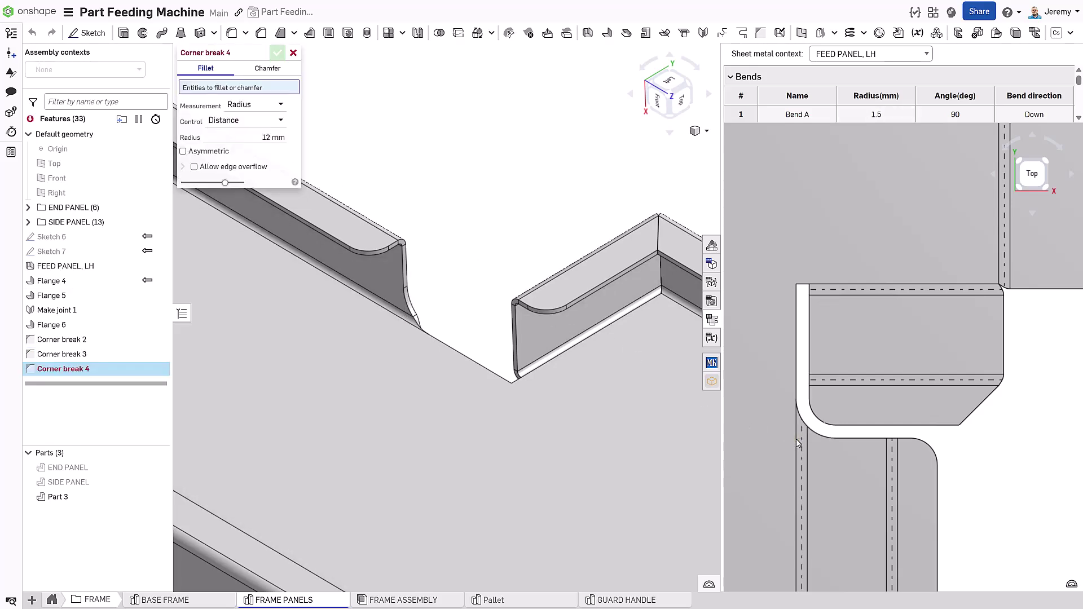
- Round the notch's inner corner and the adjacent base corner of the short notch flange with a 2 mm fillet corner break
{"action": "key", "text": "Tab"}
{"action": "type", "text": "2"}
{"action": "key", "text": "Return"}
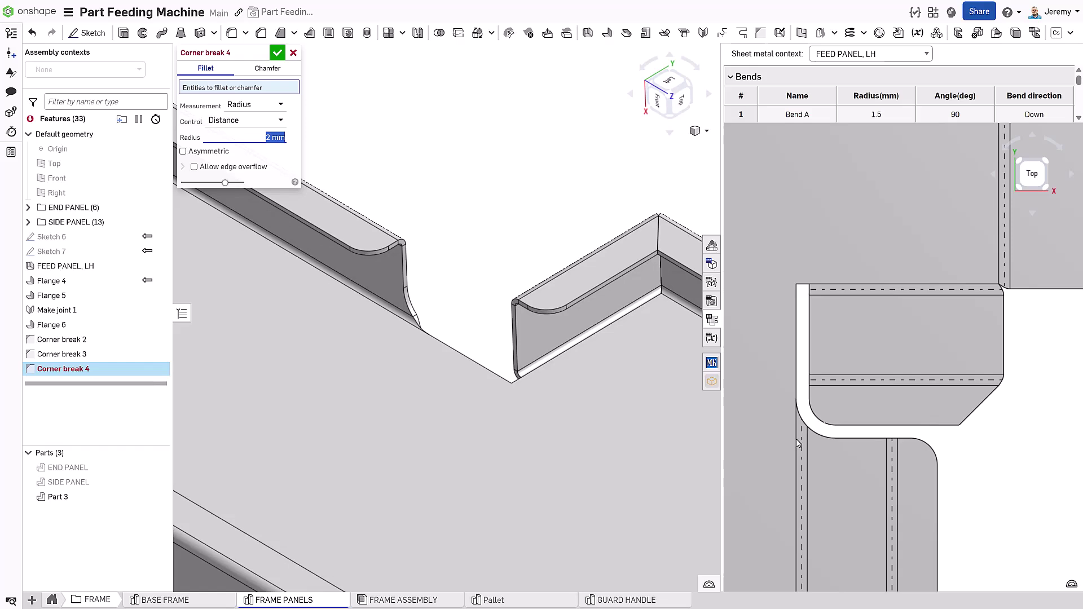
{"action": "left_click", "coordinate": [810, 286]}
{"action": "left_click", "coordinate": [798, 286]}
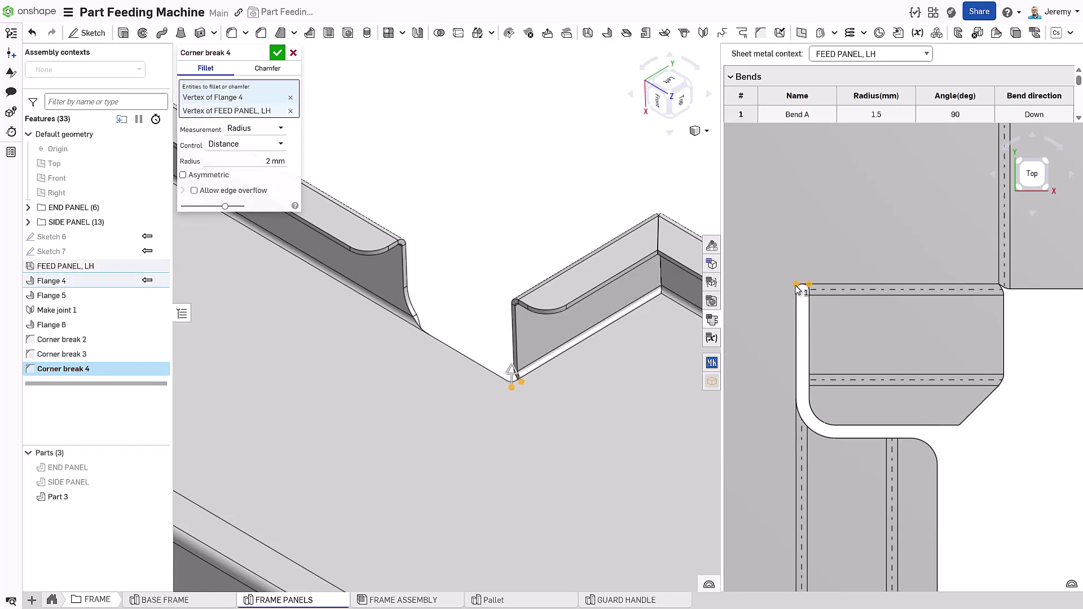
{"action": "key", "text": "Return"}
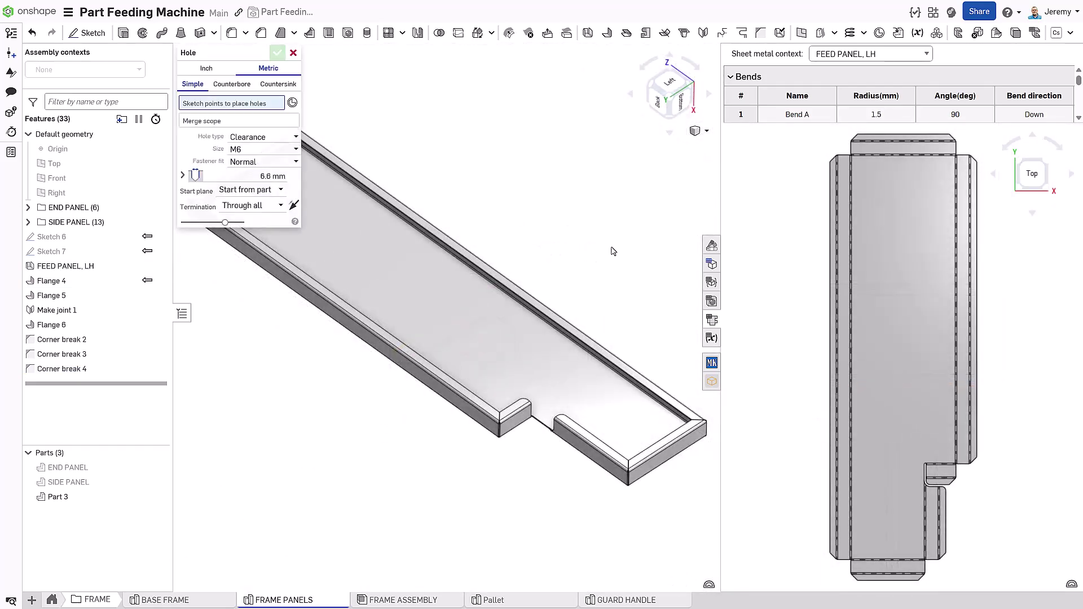
- Add simple M6 normal-fit clearance holes, 6.6 mm in diameter, through all of the feed panel at the Sketch 6 points
{"action": "left_click", "coordinate": [610, 246]}
{"action": "left_click", "coordinate": [94, 237]}
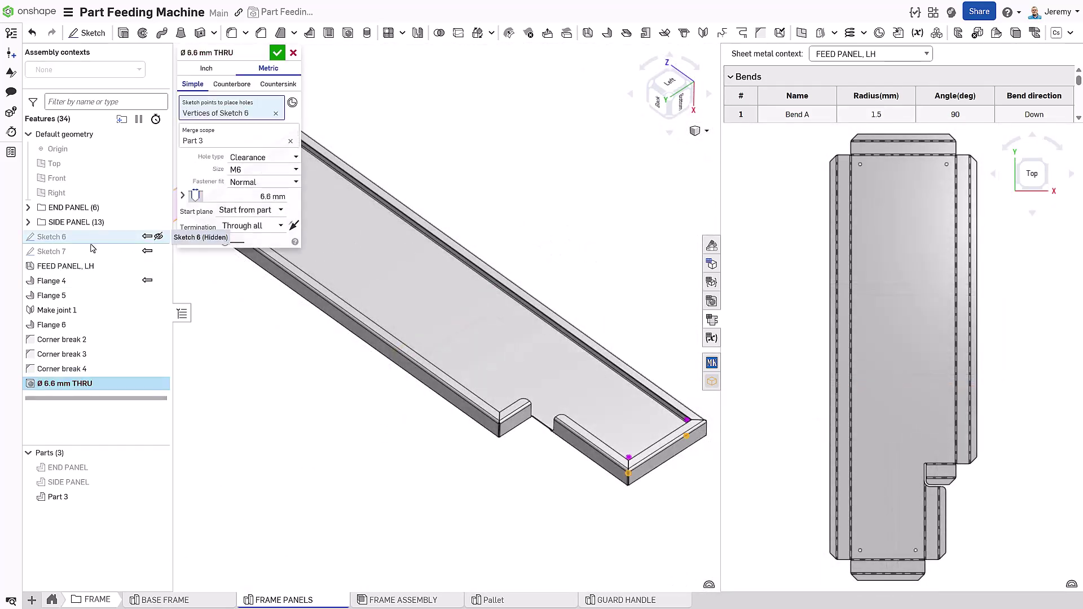
{"action": "key", "text": "Return"}
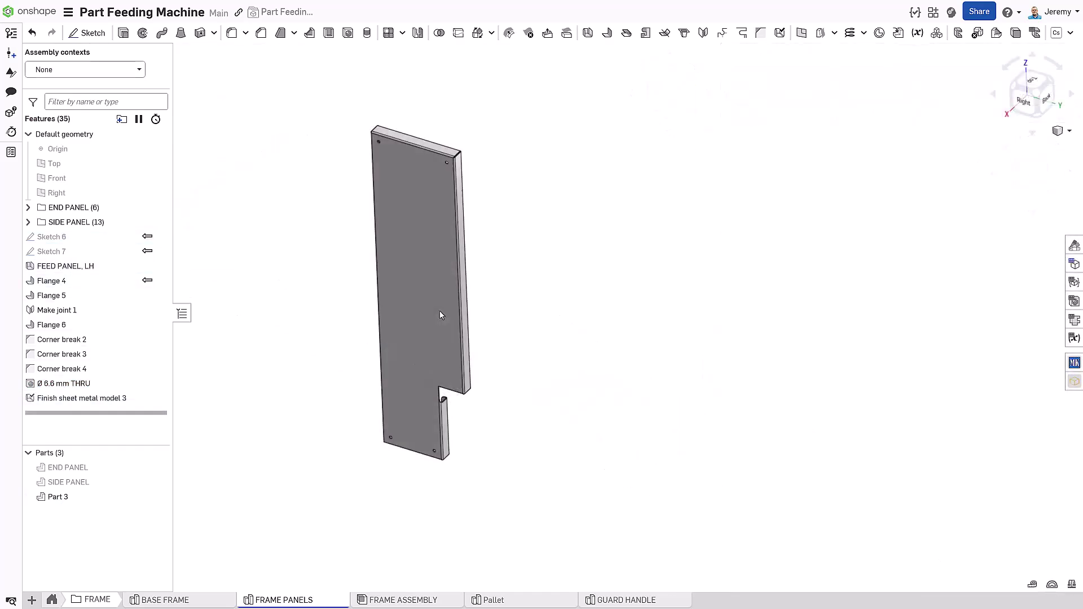
- Finish the feed panel's sheet metal model and mirror the part about the Front plane as a new part
{"action": "key", "text": "s"}
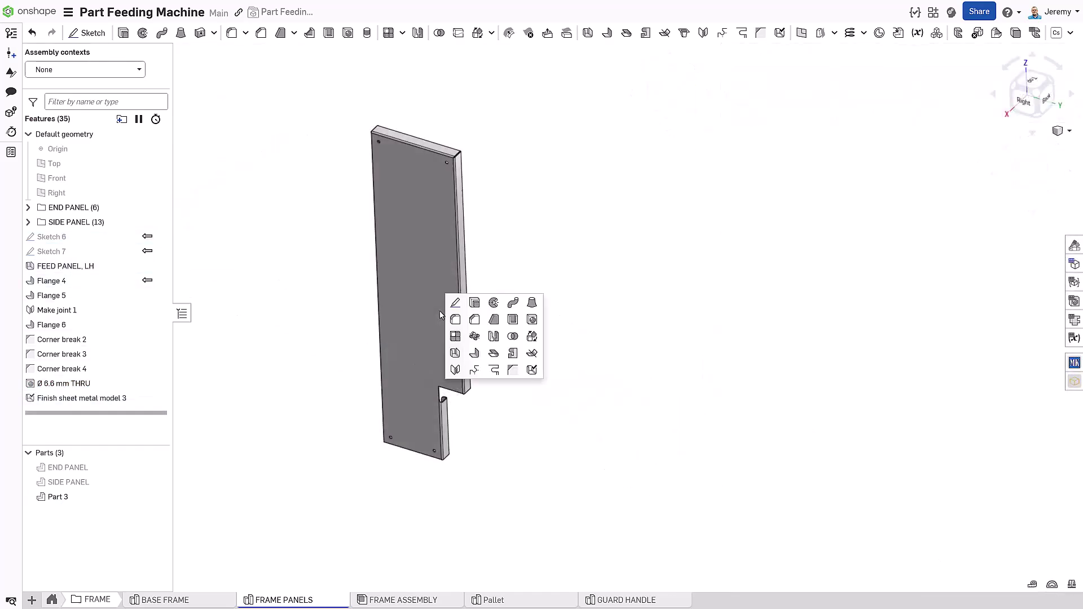
{"action": "left_click", "coordinate": [493, 337]}
{"action": "left_click", "coordinate": [444, 311]}
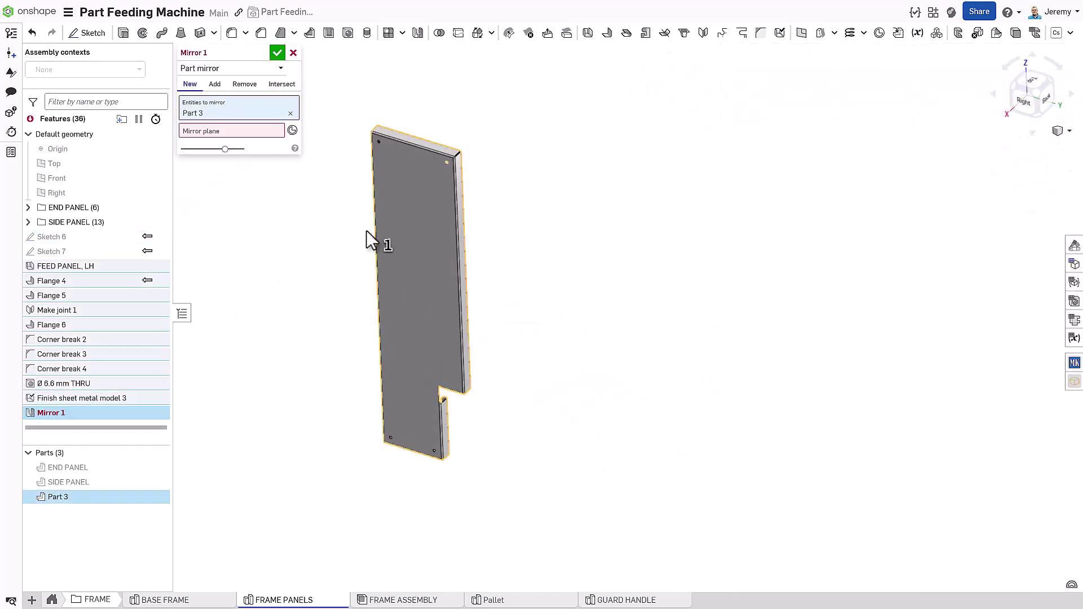
{"action": "left_click", "coordinate": [83, 185]}
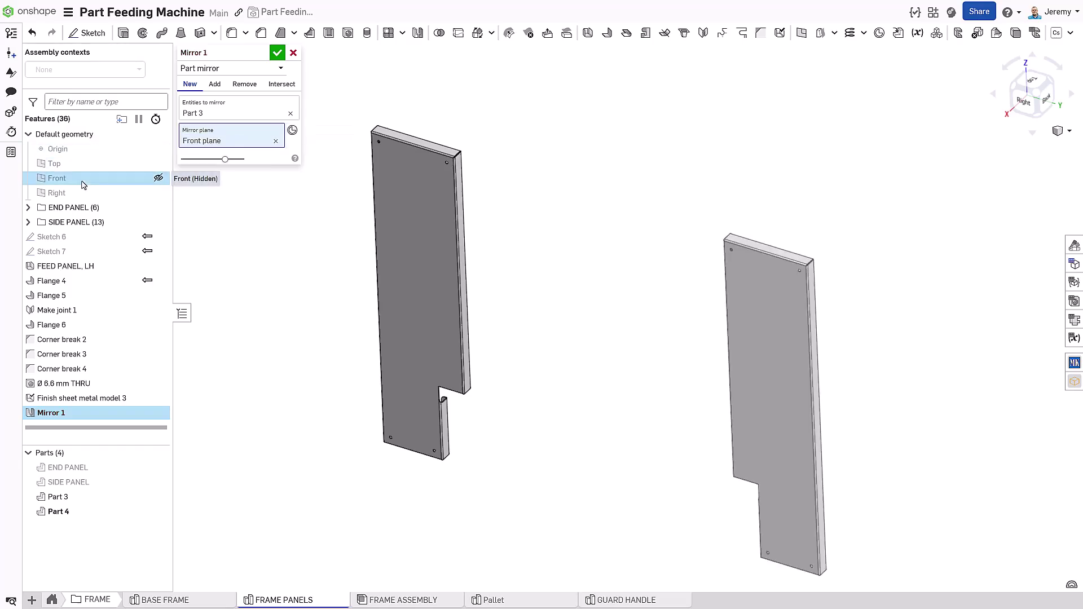
{"action": "key", "text": "Return"}
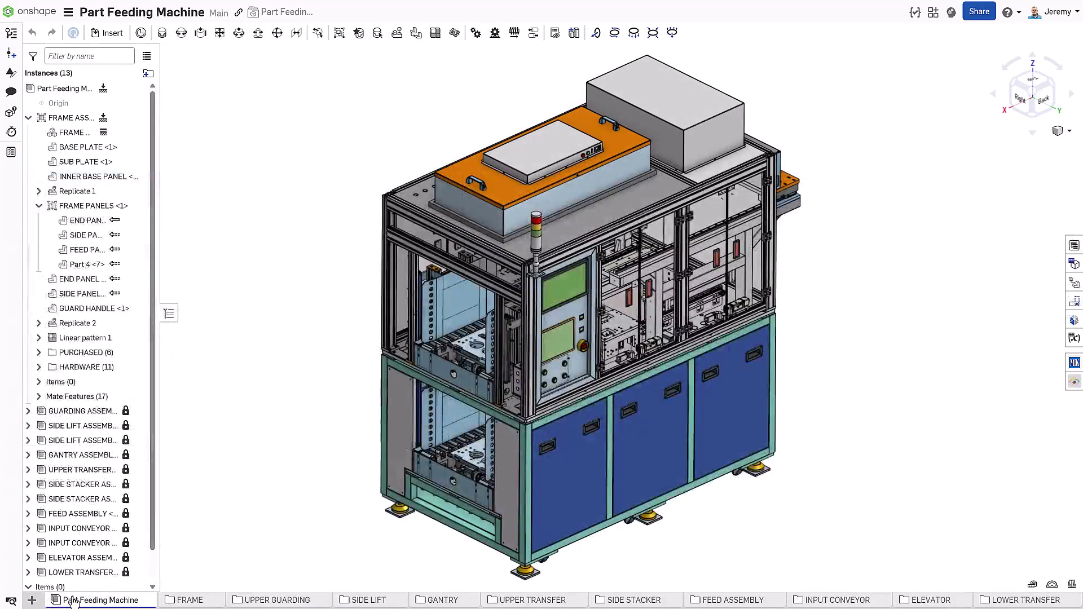